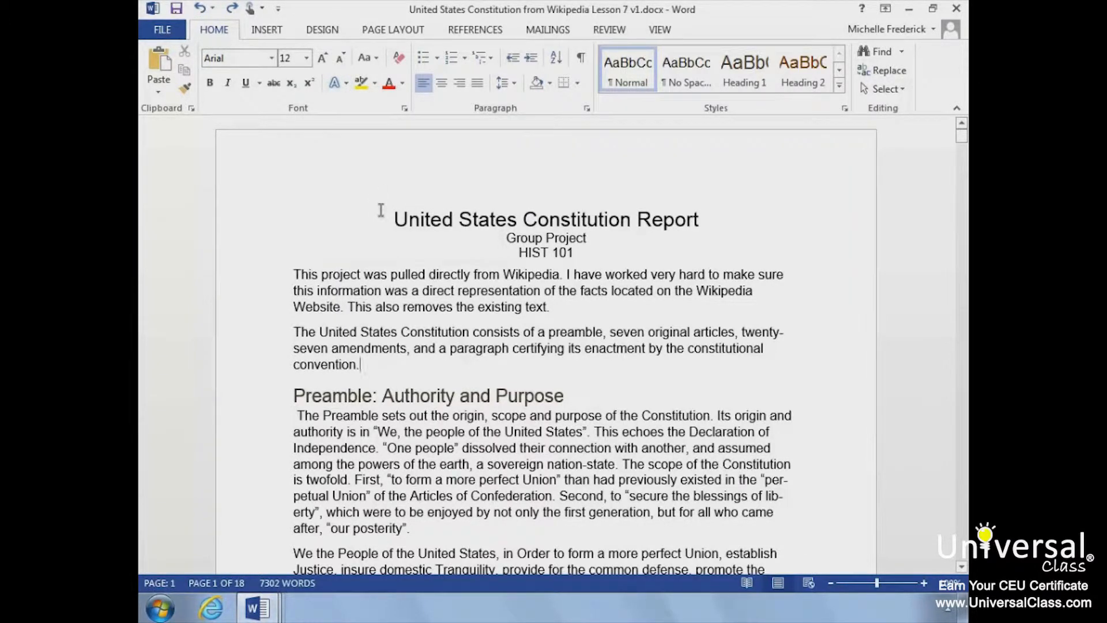
Step: Apply the blue text effect preset with a reflection to the title "United States Constitution Report"
drag(380, 211, 657, 213)
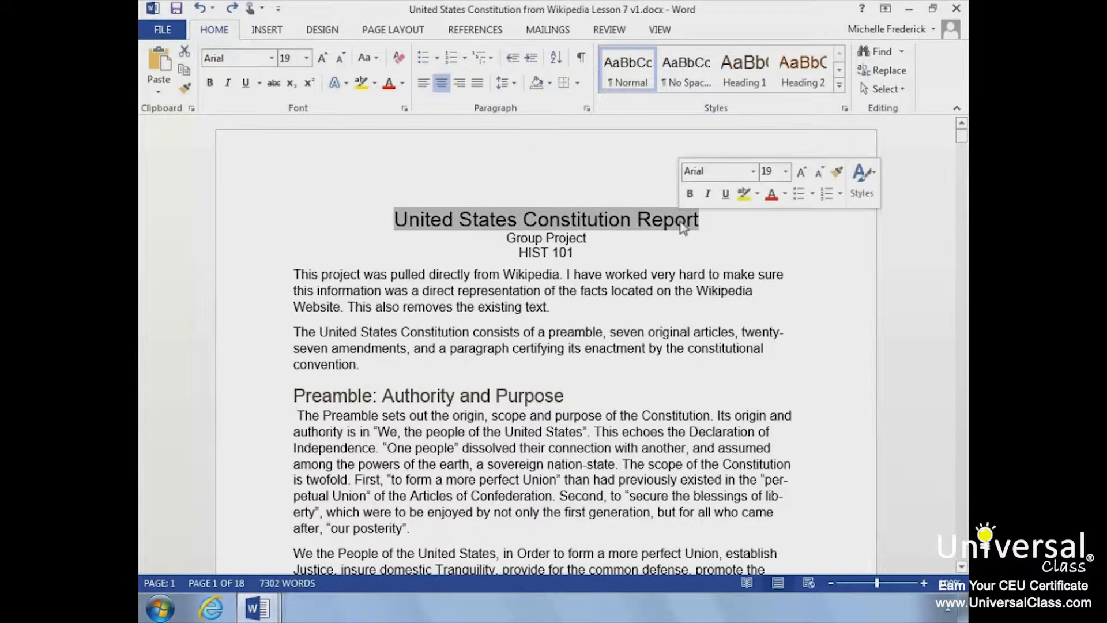
click(346, 85)
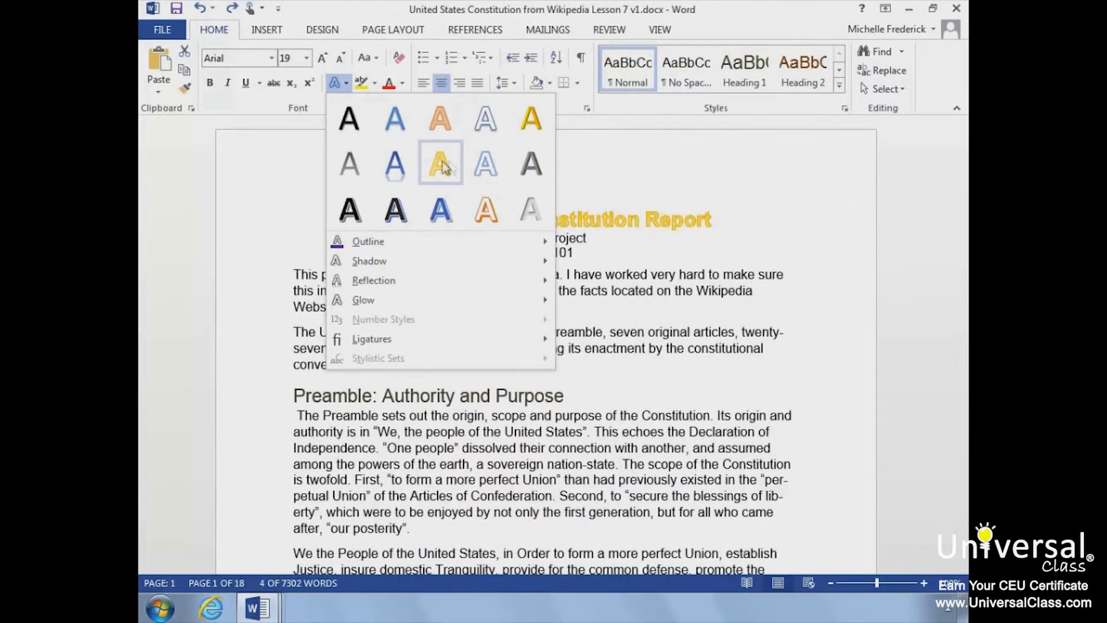
click(385, 168)
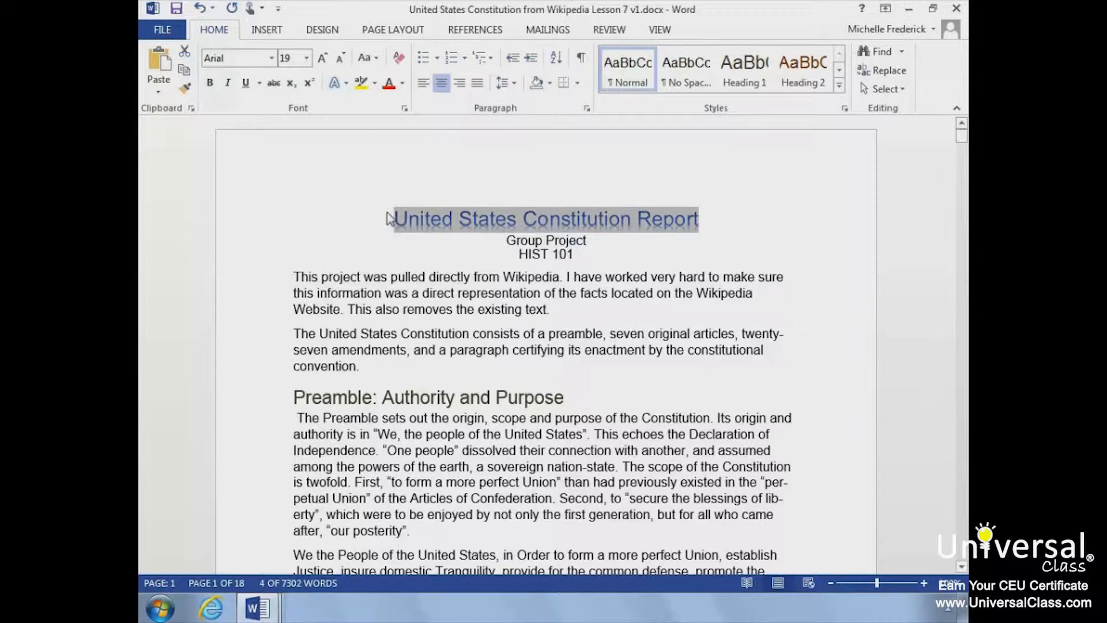
Step: Give the title text a purple outline with a weight of 1 pt
click(346, 84)
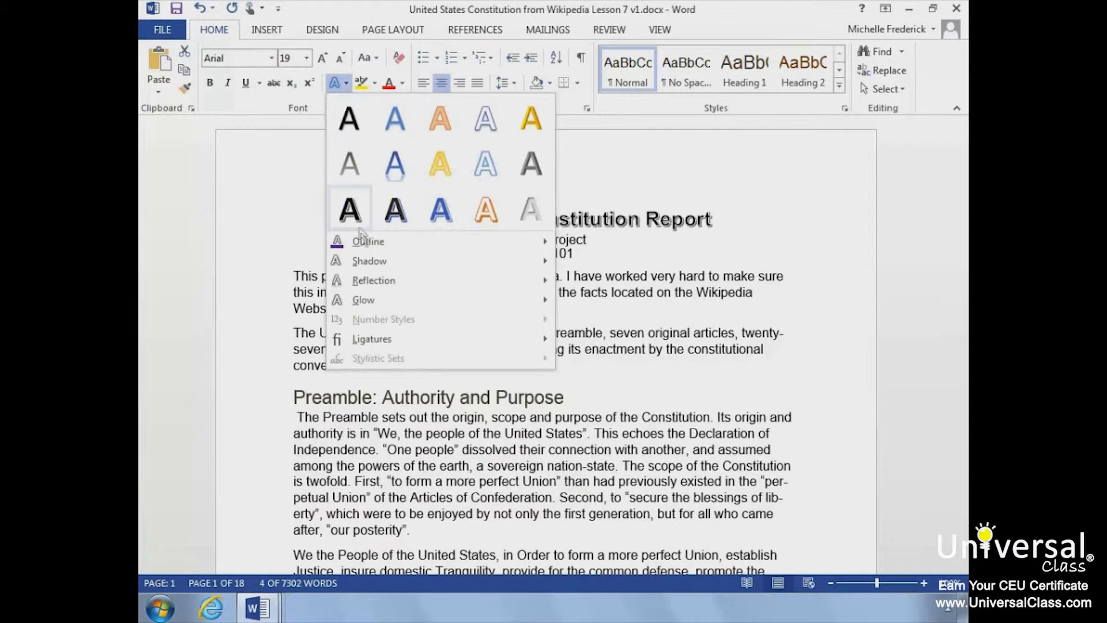
mouse_move(365, 244)
mouse_move(367, 264)
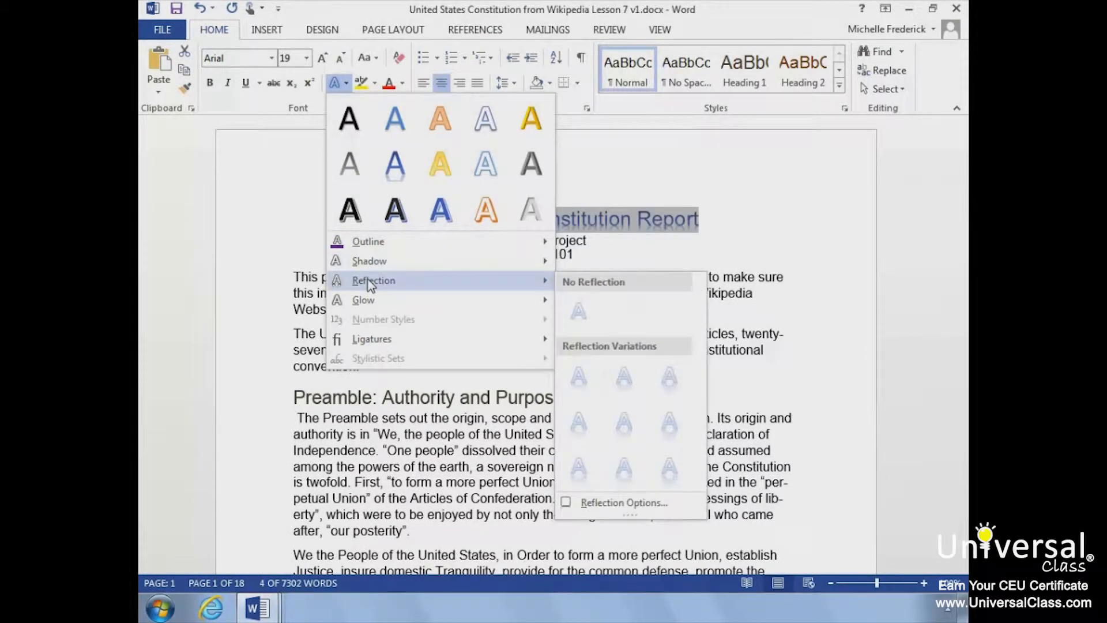
mouse_move(368, 304)
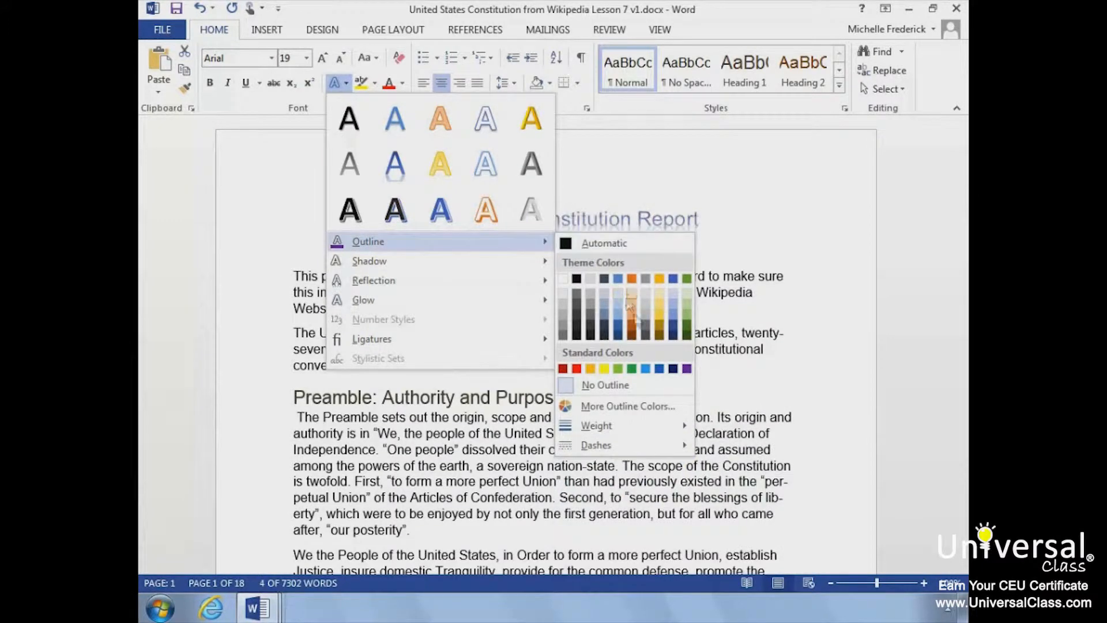
click(686, 369)
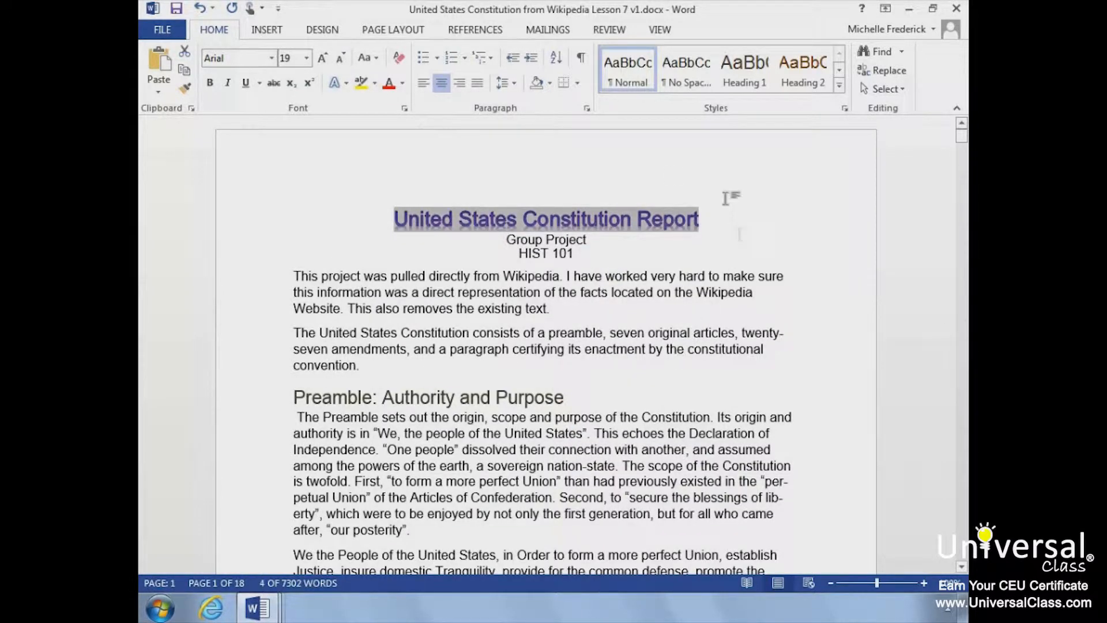
click(345, 84)
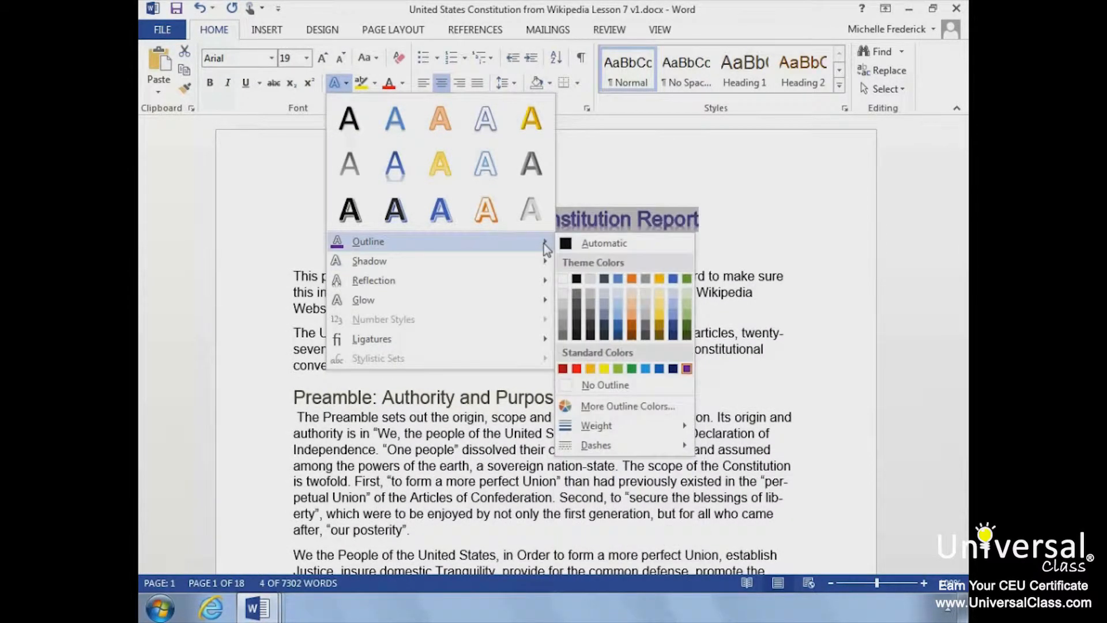
mouse_move(610, 427)
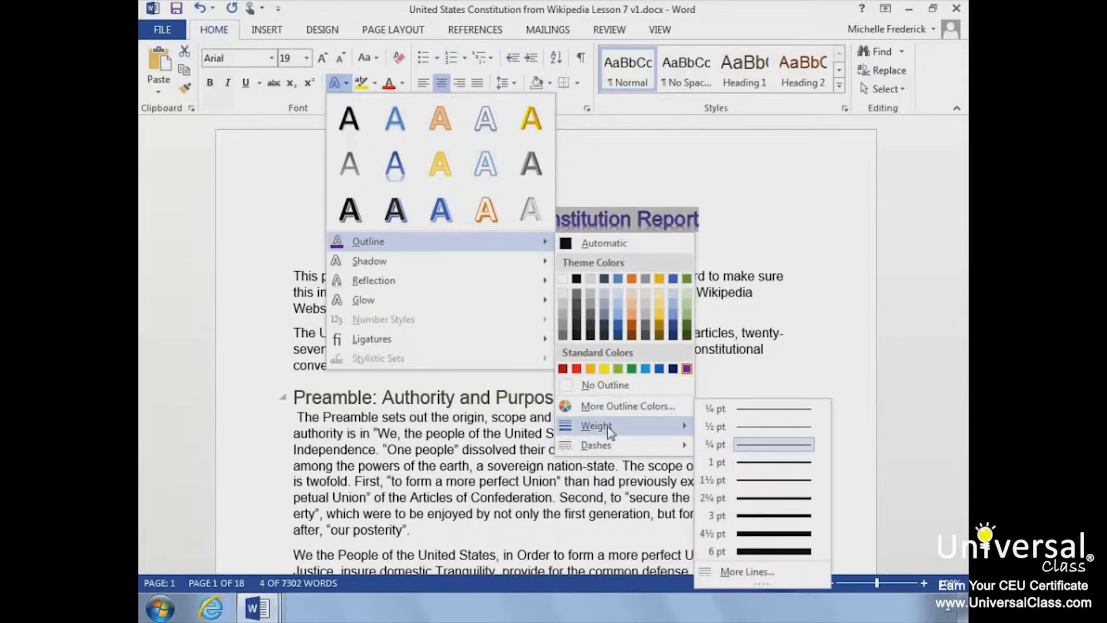
click(727, 462)
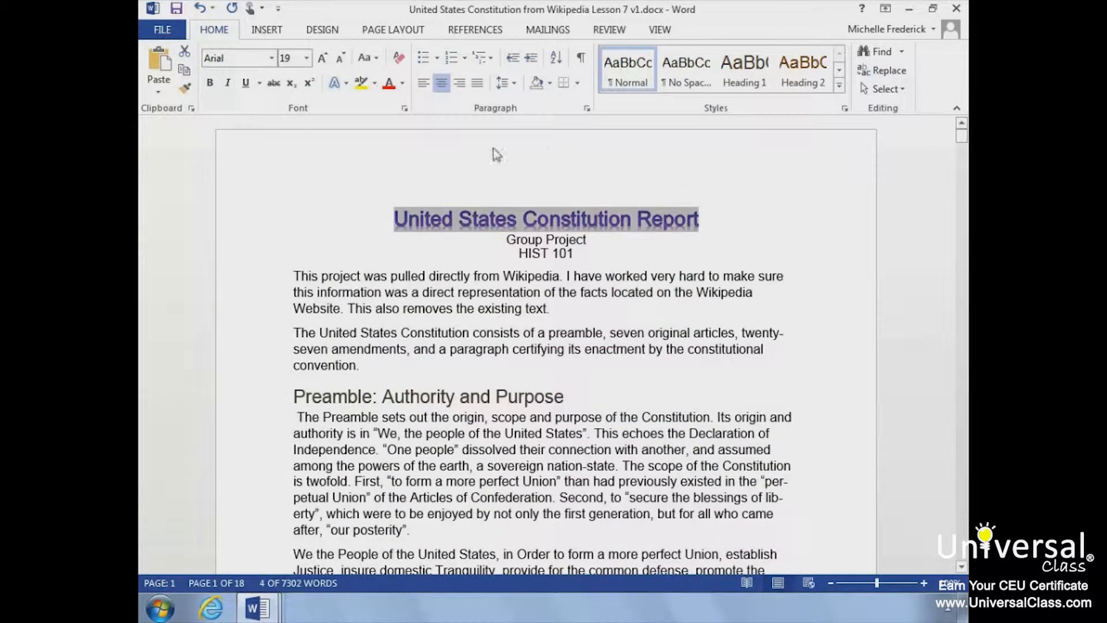
Step: Examine the glow, soft edges and 3-D format options for the title's text effects, leaving the settings as they are
click(346, 83)
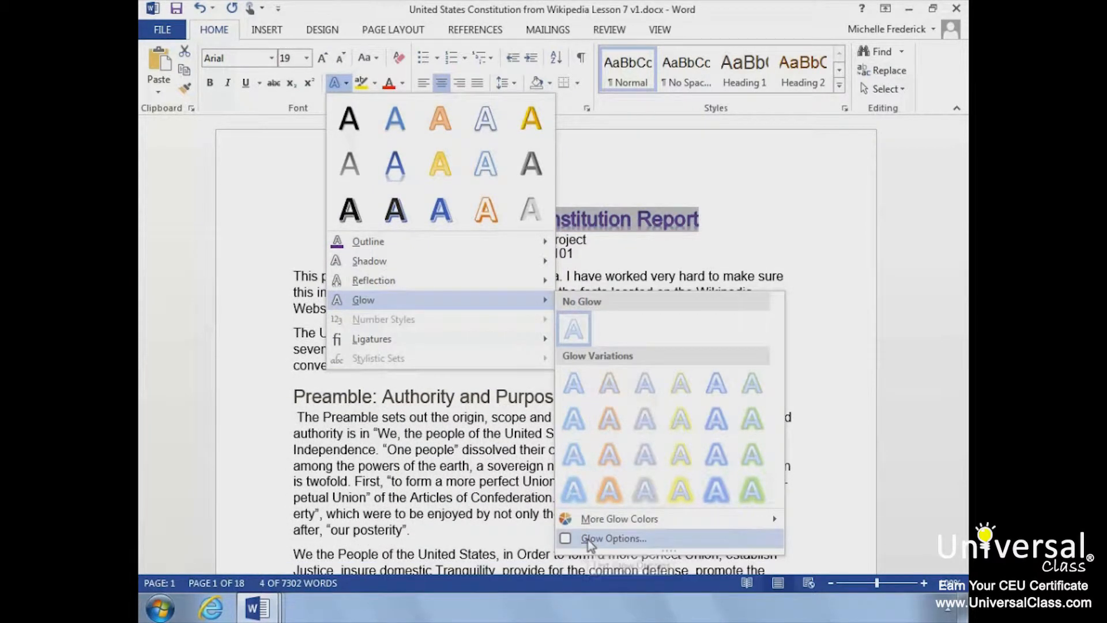
click(613, 538)
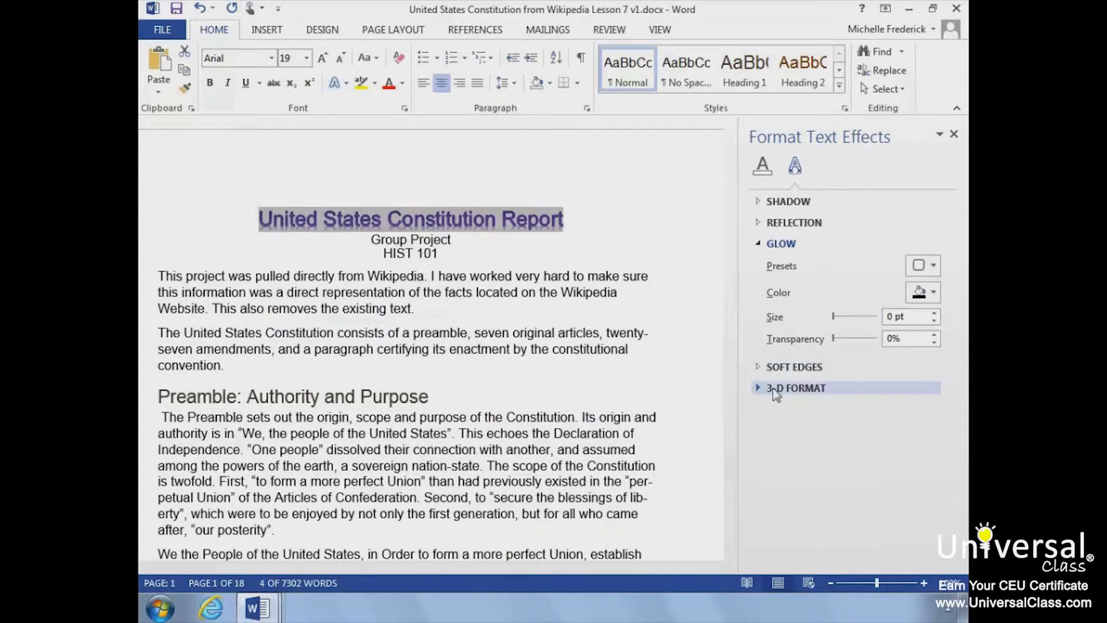
click(760, 370)
click(759, 370)
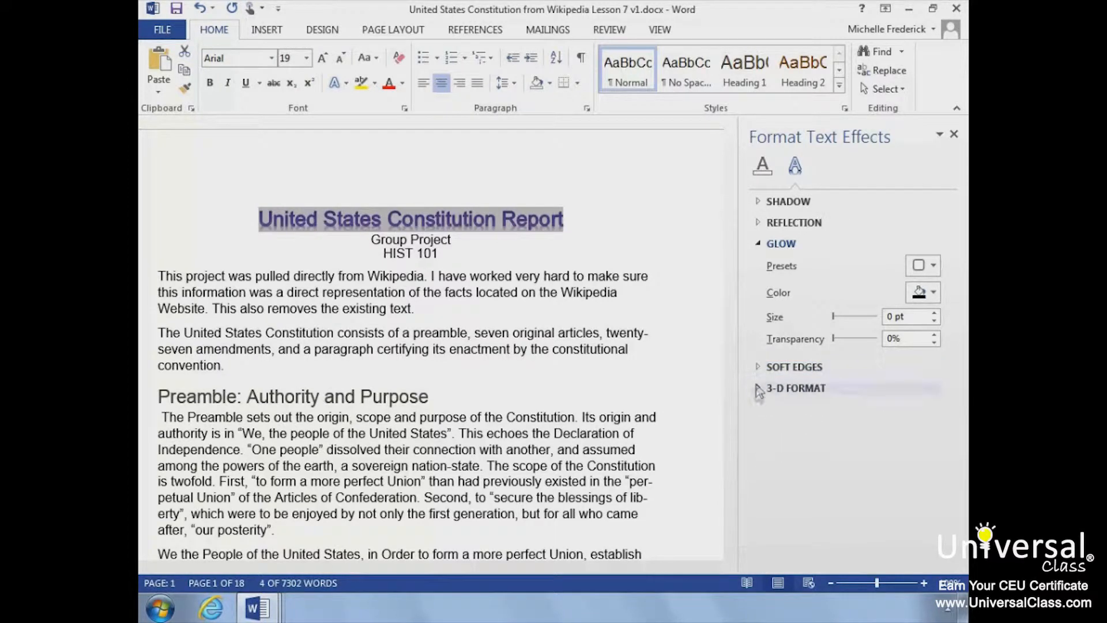
click(759, 390)
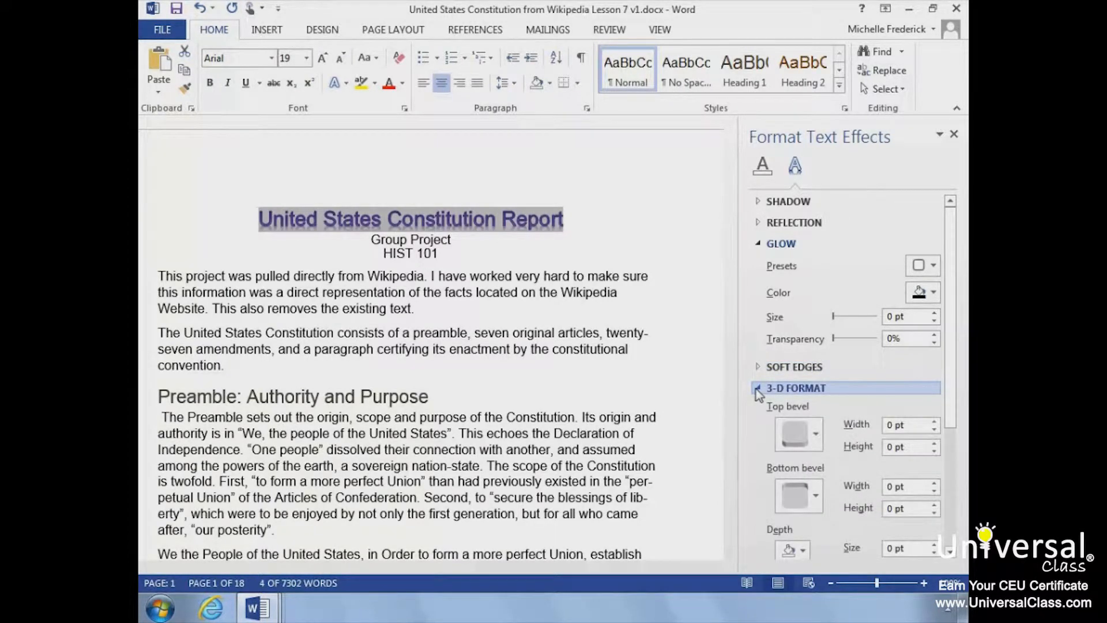
click(758, 390)
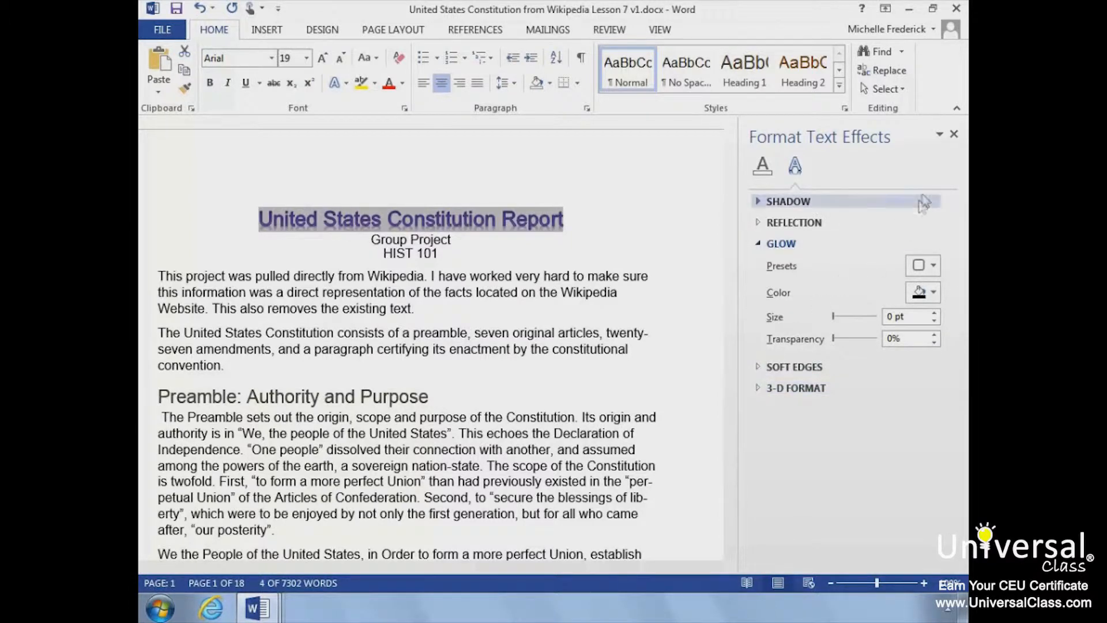
click(954, 135)
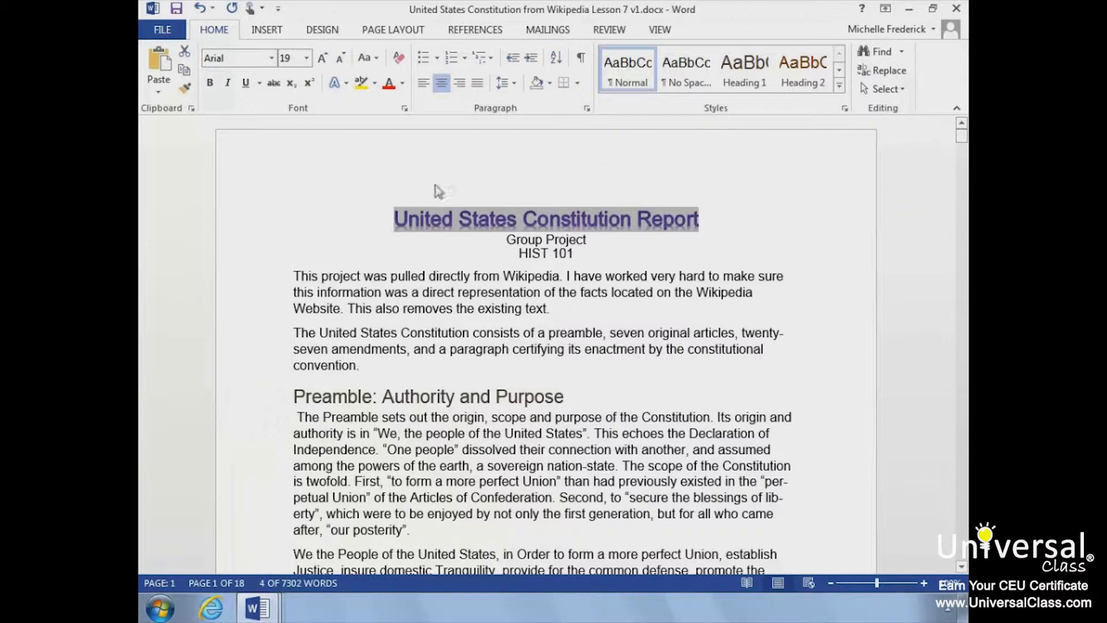
Step: Copy the title's formatting onto the "Group Project" line with Format Painter
click(393, 217)
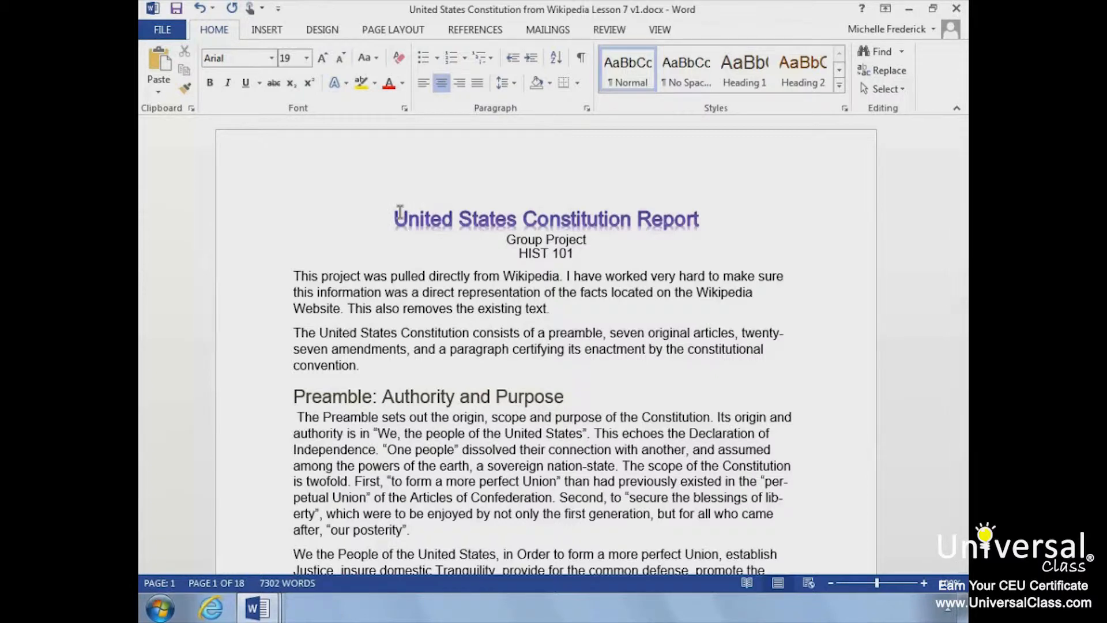
click(185, 88)
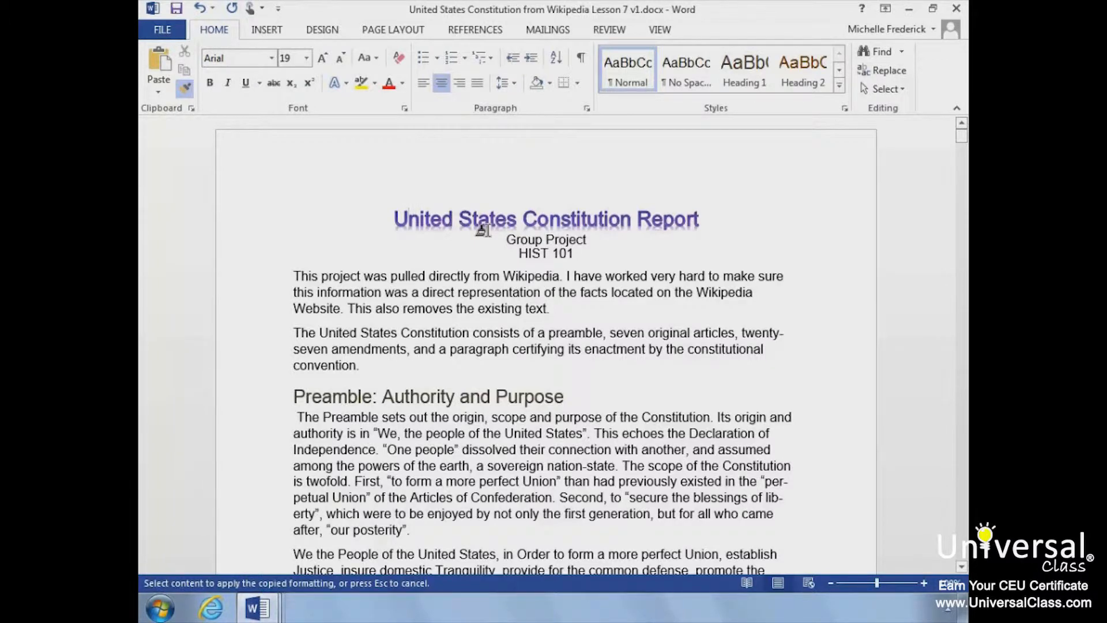
mouse_move(506, 235)
mouse_down()
mouse_move(582, 231)
mouse_move(556, 230)
mouse_move(582, 243)
mouse_up()
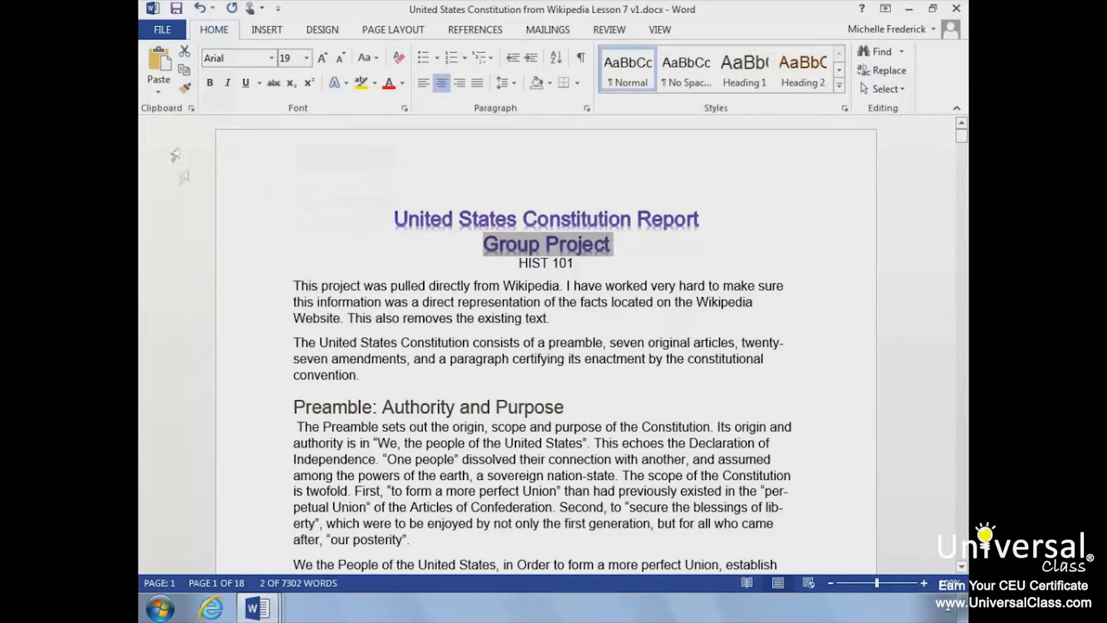
Step: Copy the "Group Project" formatting onto "HIST 101" and the two introductory paragraphs with a repeating Format Painter
click(185, 88)
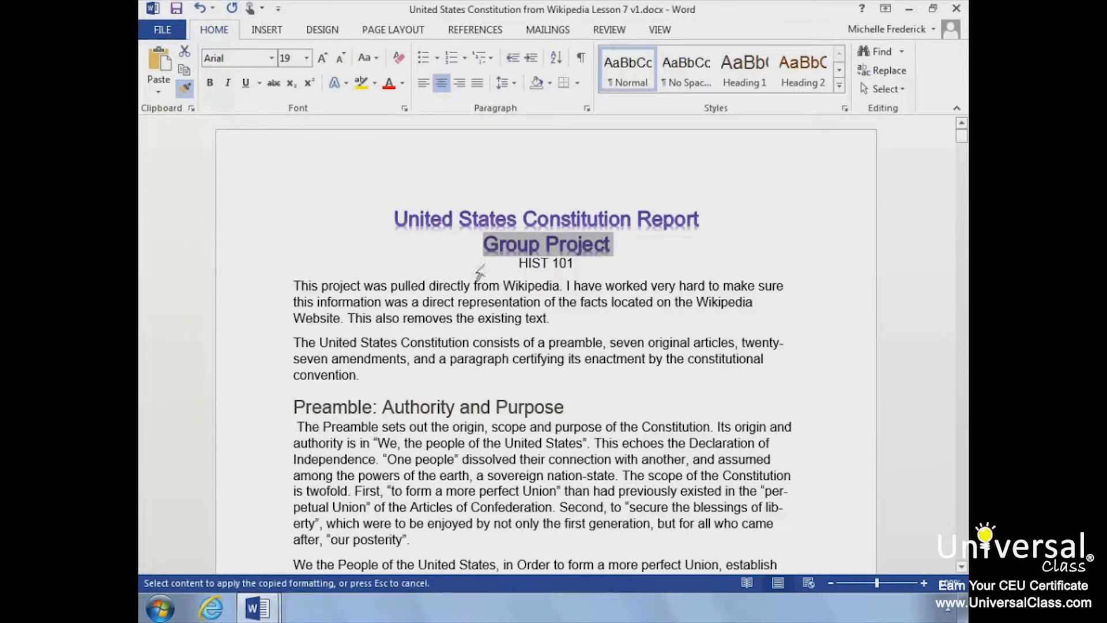
mouse_move(518, 265)
mouse_down()
mouse_move(565, 269)
mouse_move(565, 306)
mouse_up()
drag(293, 411, 366, 453)
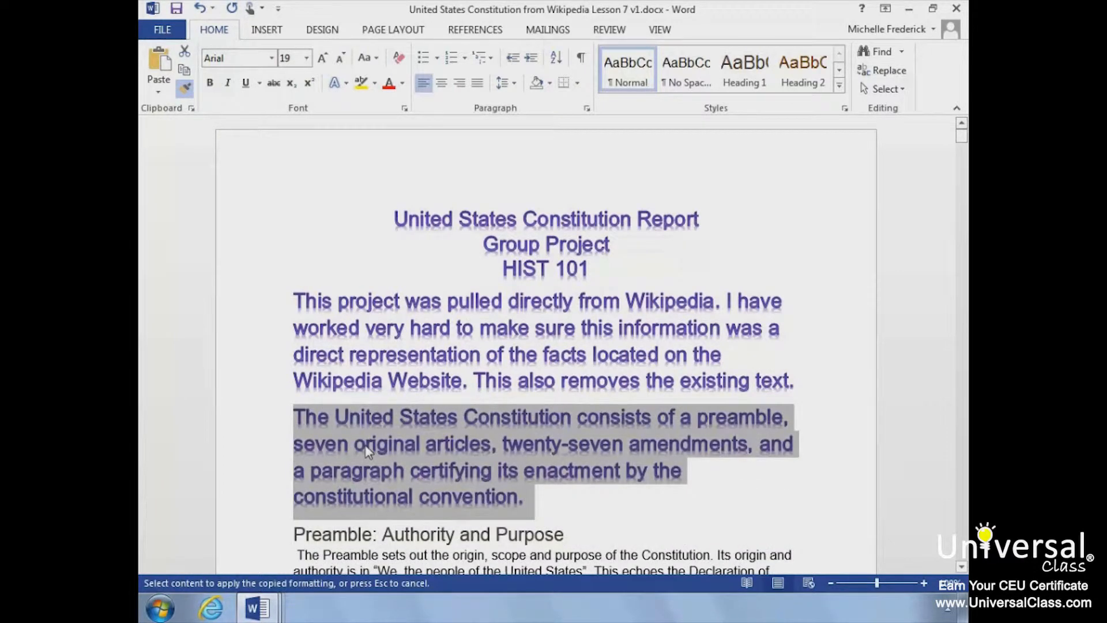
click(186, 89)
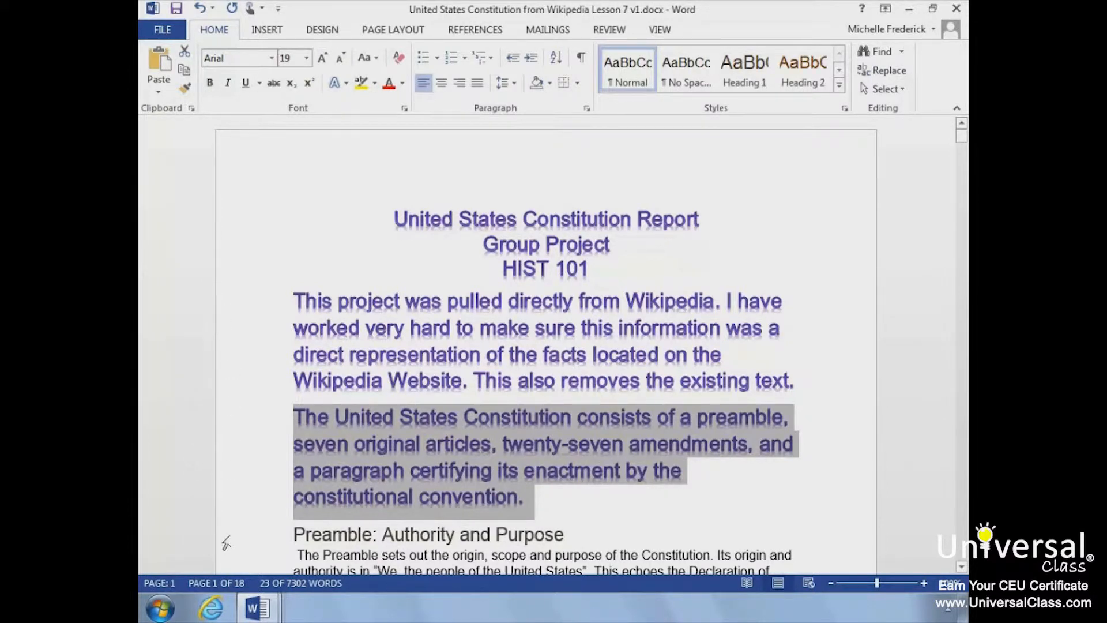
Step: Switch to the blank Document2 and start a bulleted list on its first line
click(257, 608)
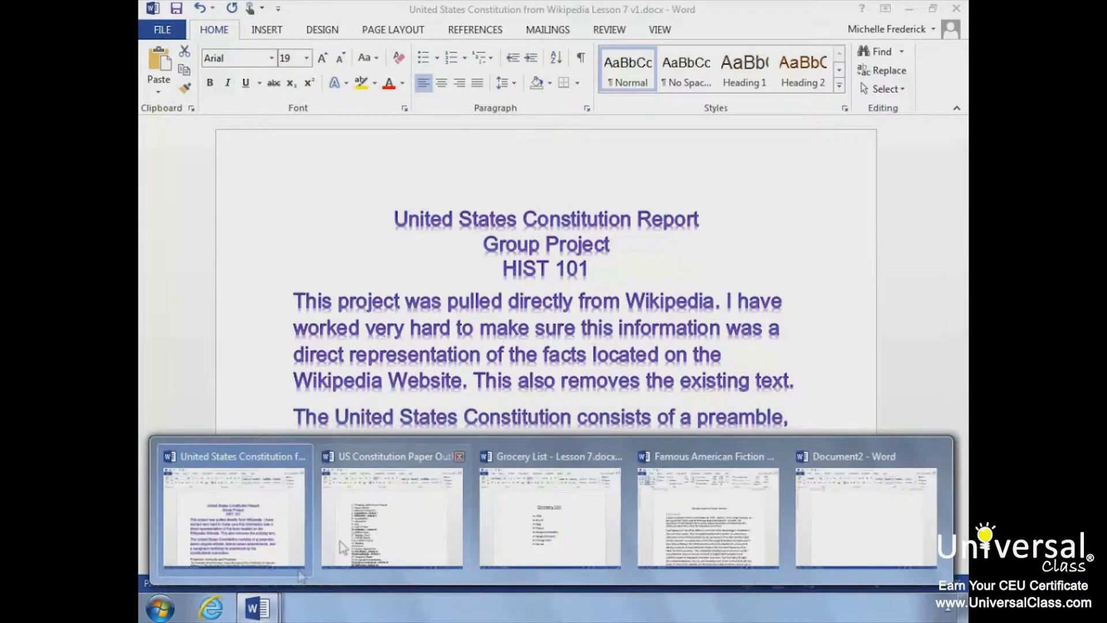
click(831, 515)
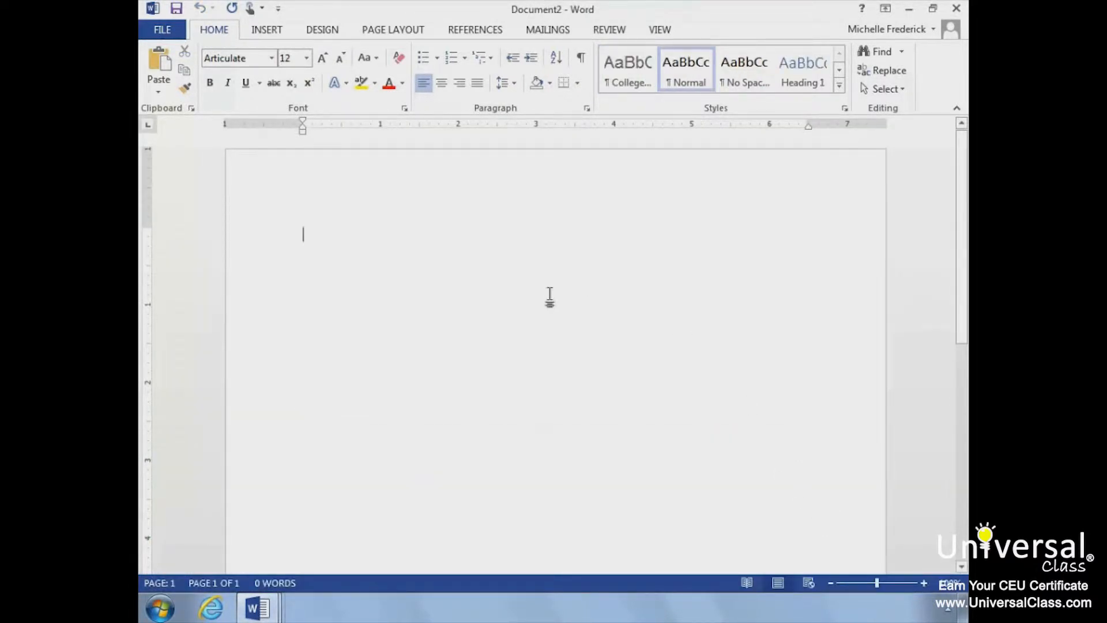
click(424, 58)
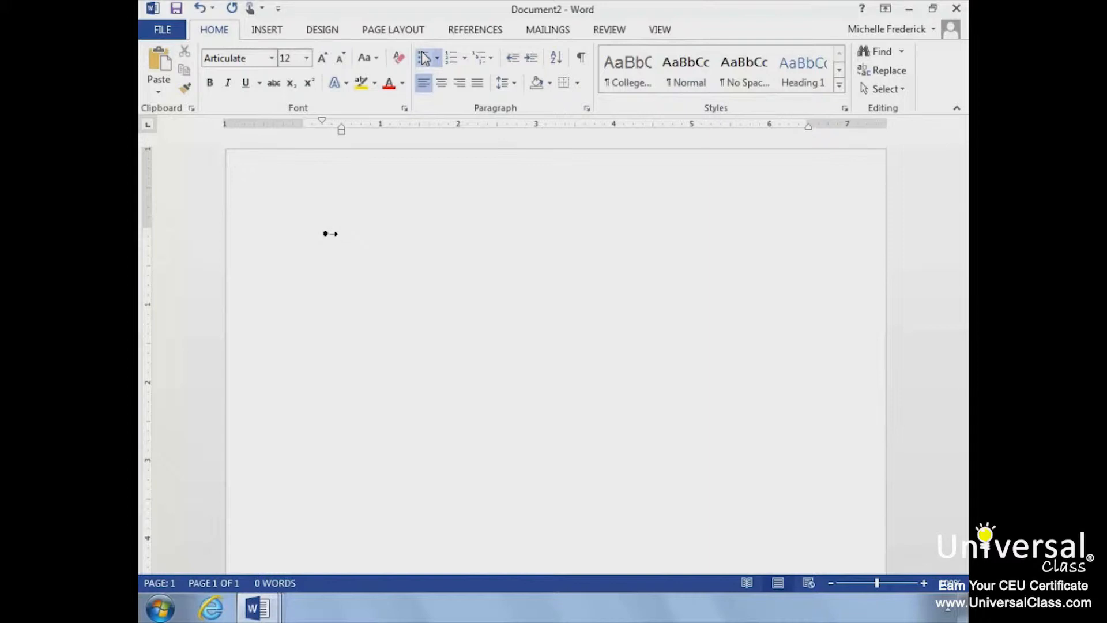
Step: Define a new list bullet using the plus sign symbol from the SimSun font
click(438, 58)
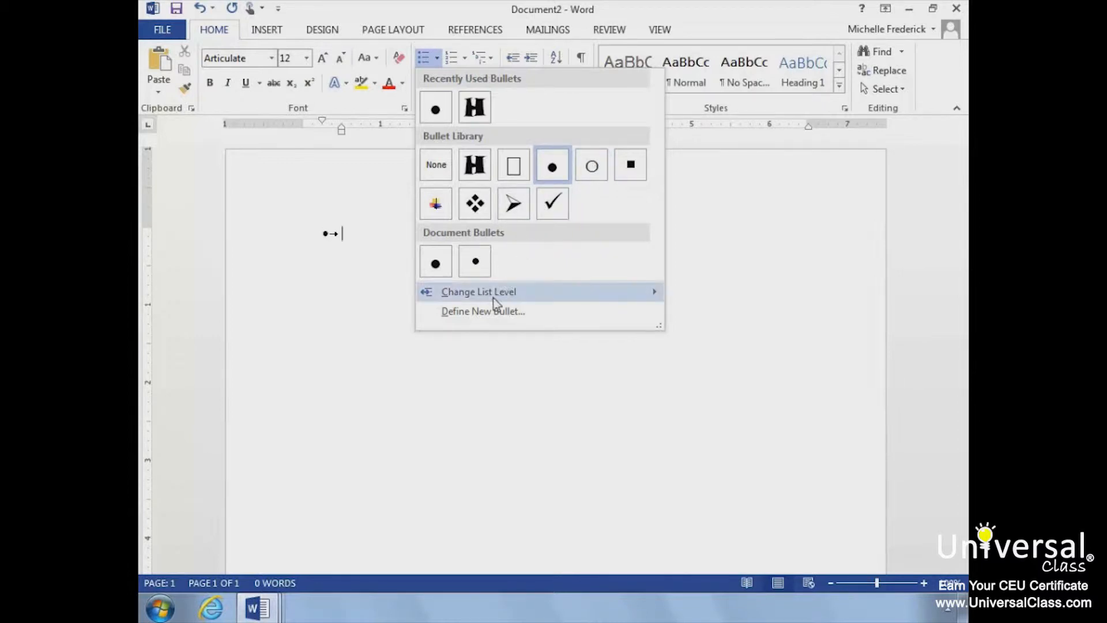
click(485, 311)
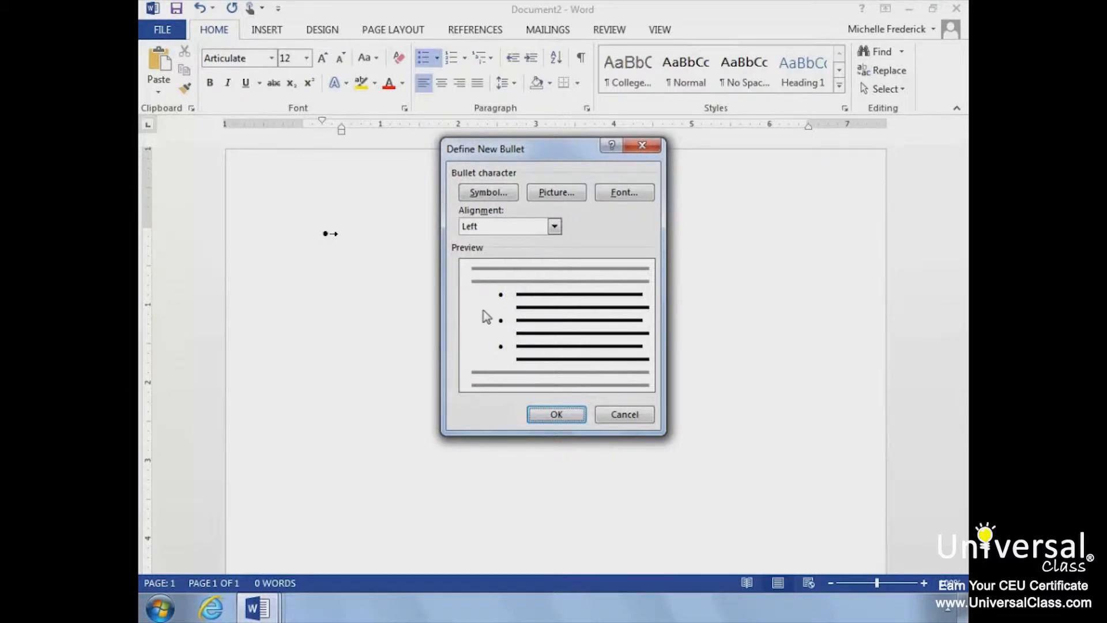
click(483, 196)
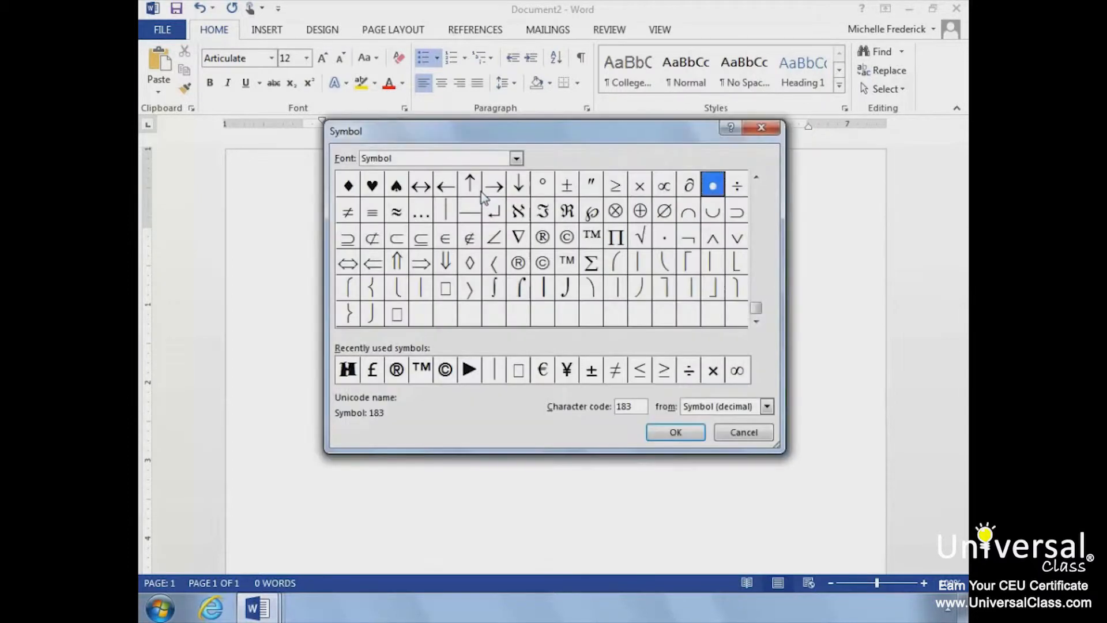
click(516, 159)
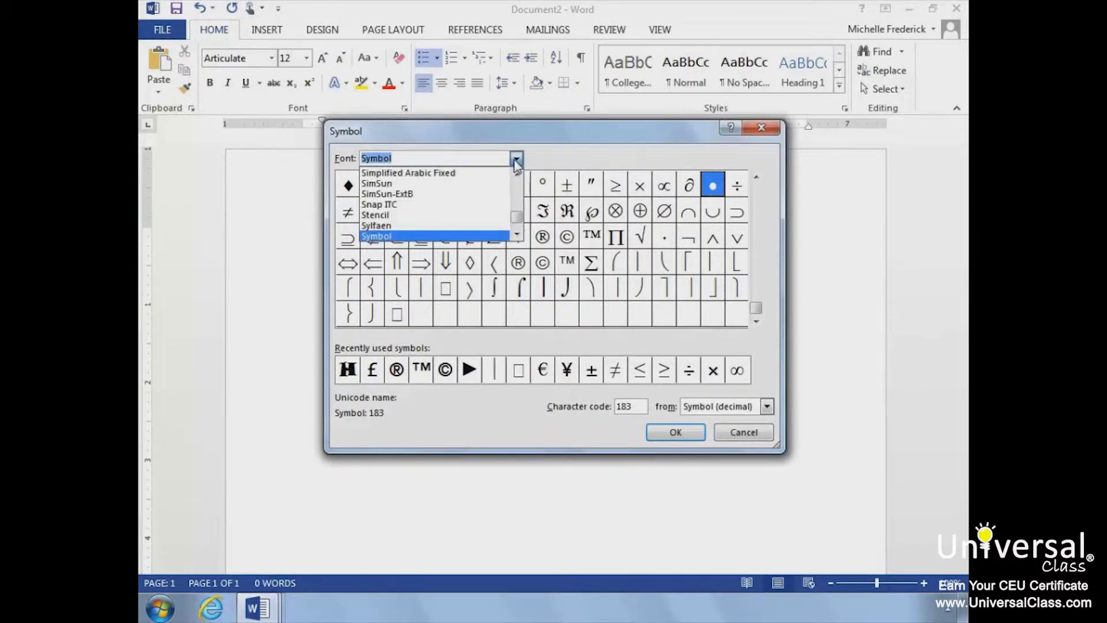
click(493, 183)
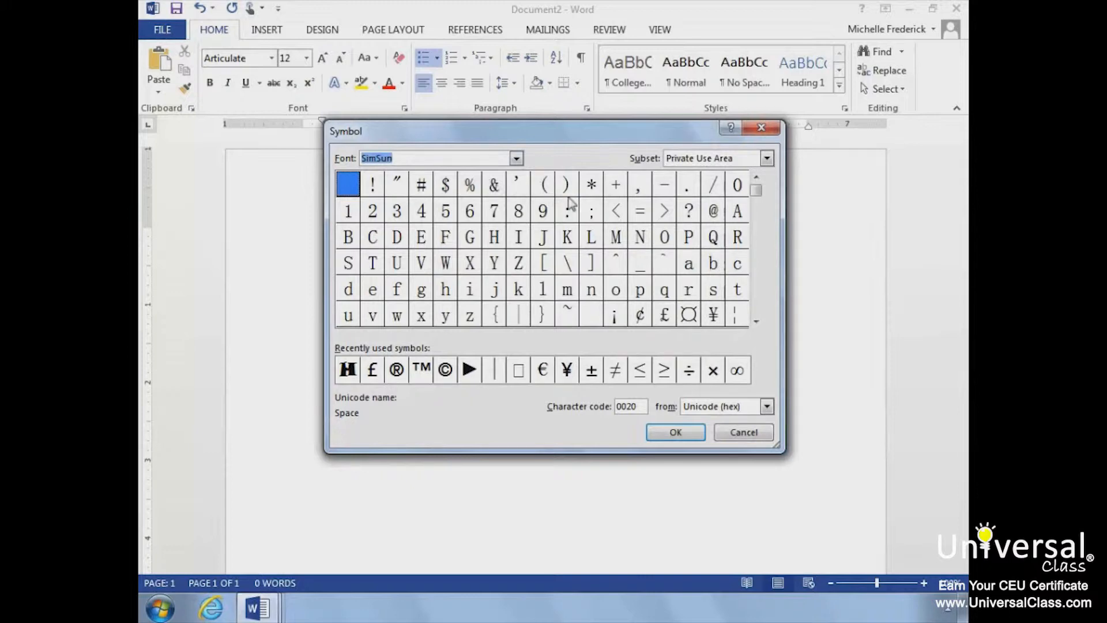
click(618, 187)
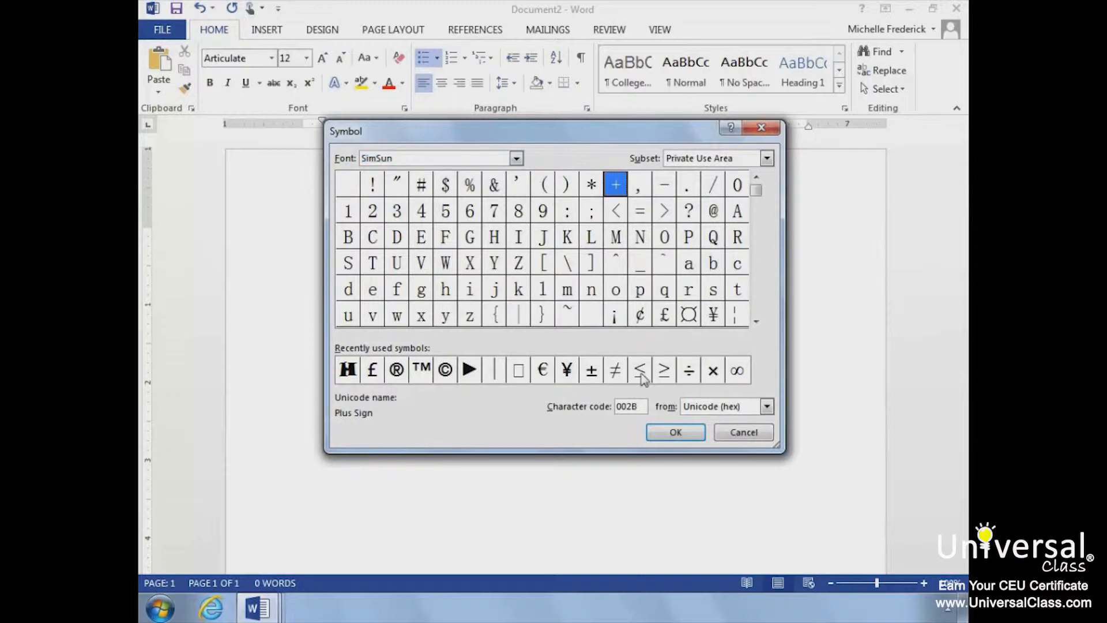
click(655, 429)
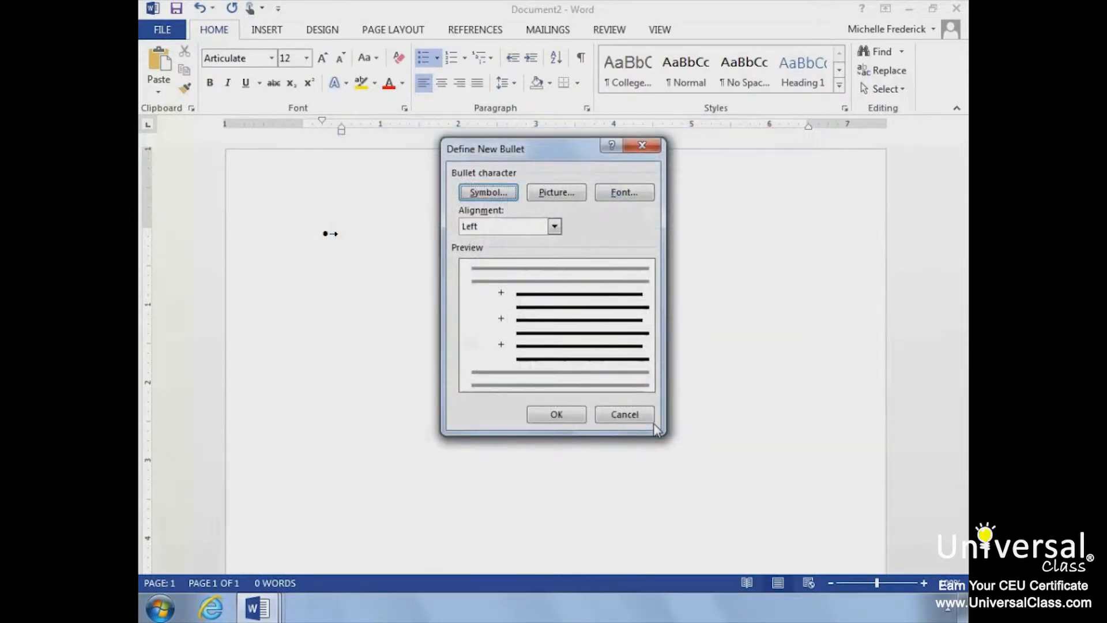
click(556, 414)
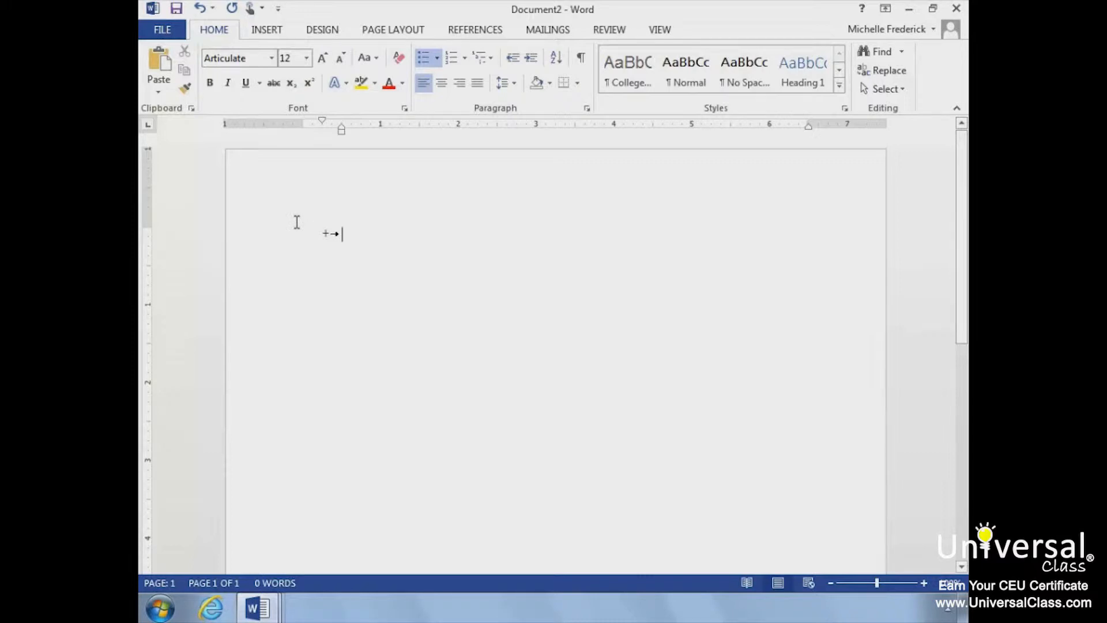
Step: Enter three items in the bulleted list: "First One", "Second one" and "Third One"
text(Fir)
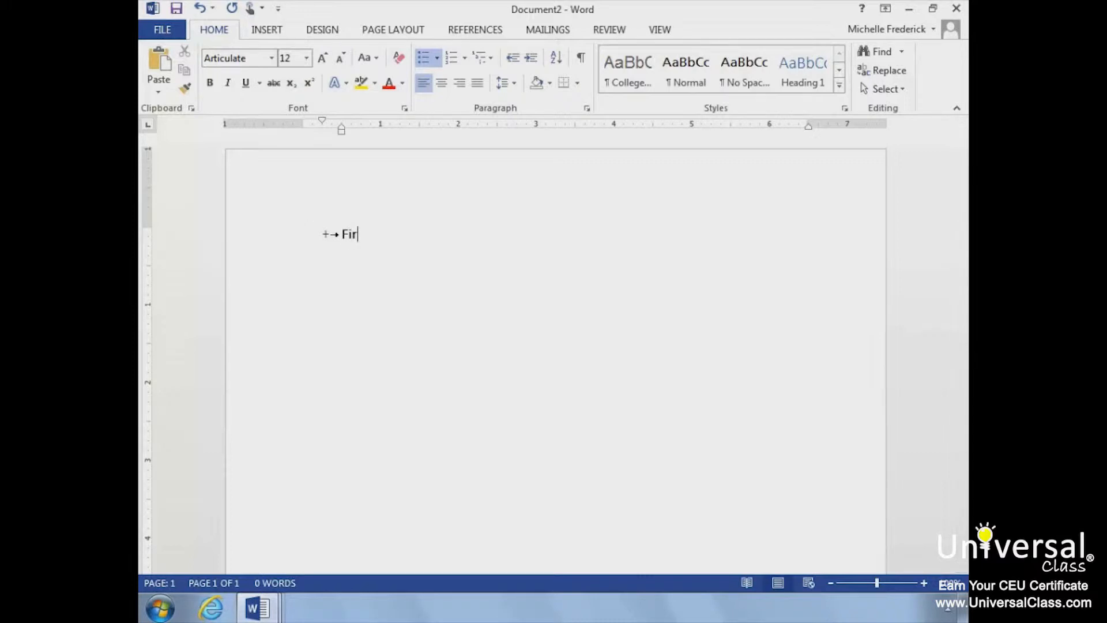
text(st One)
key(Return)
text(Second on)
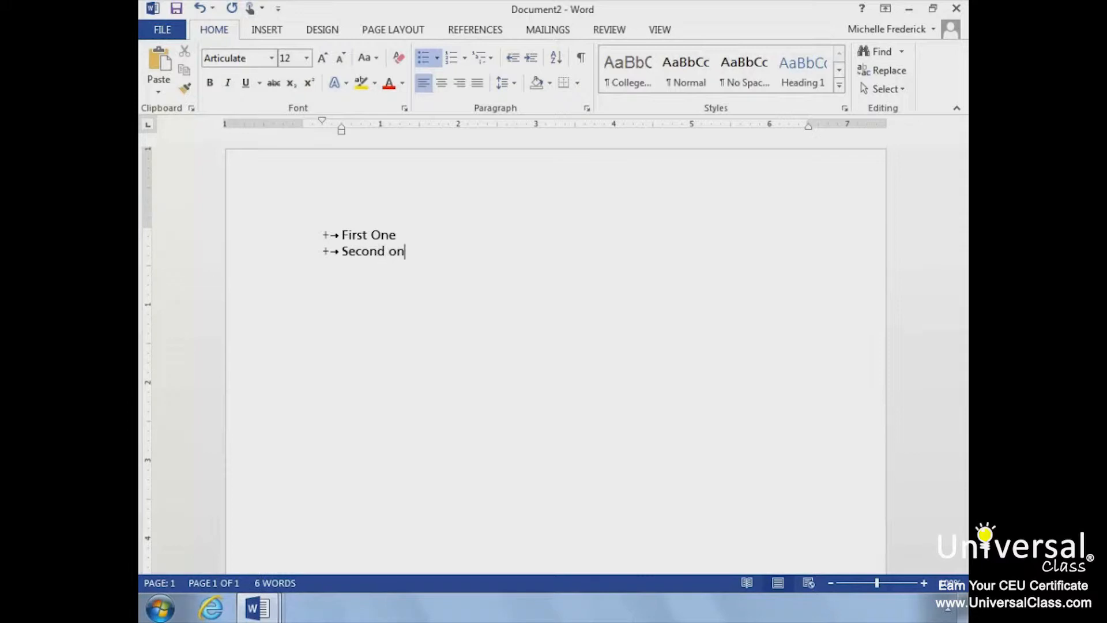
text(e)
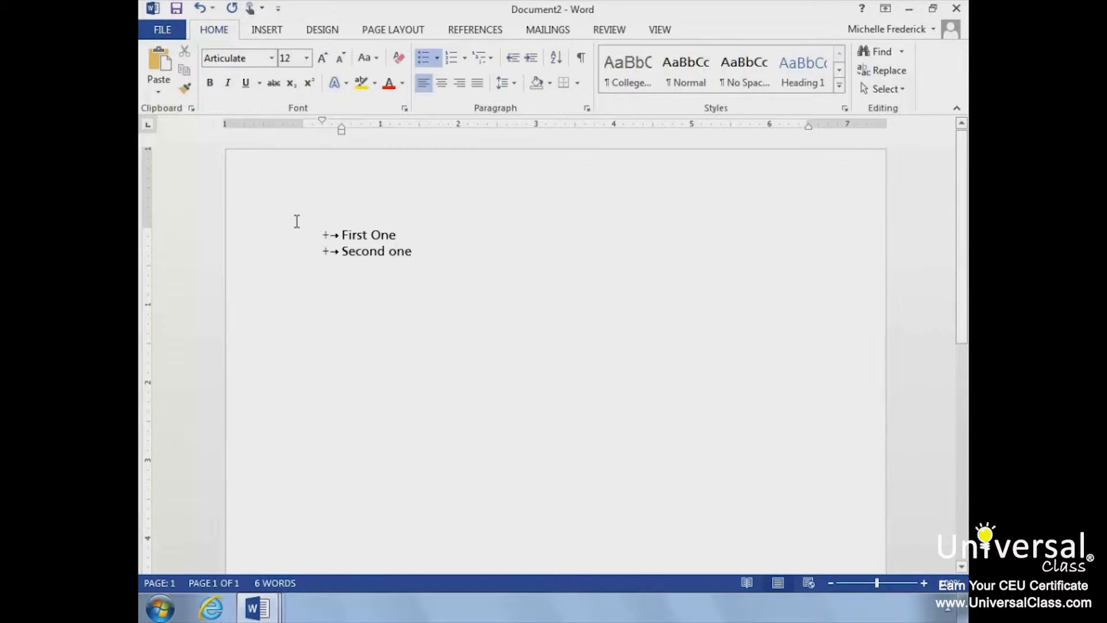
key(Return)
text(Thir)
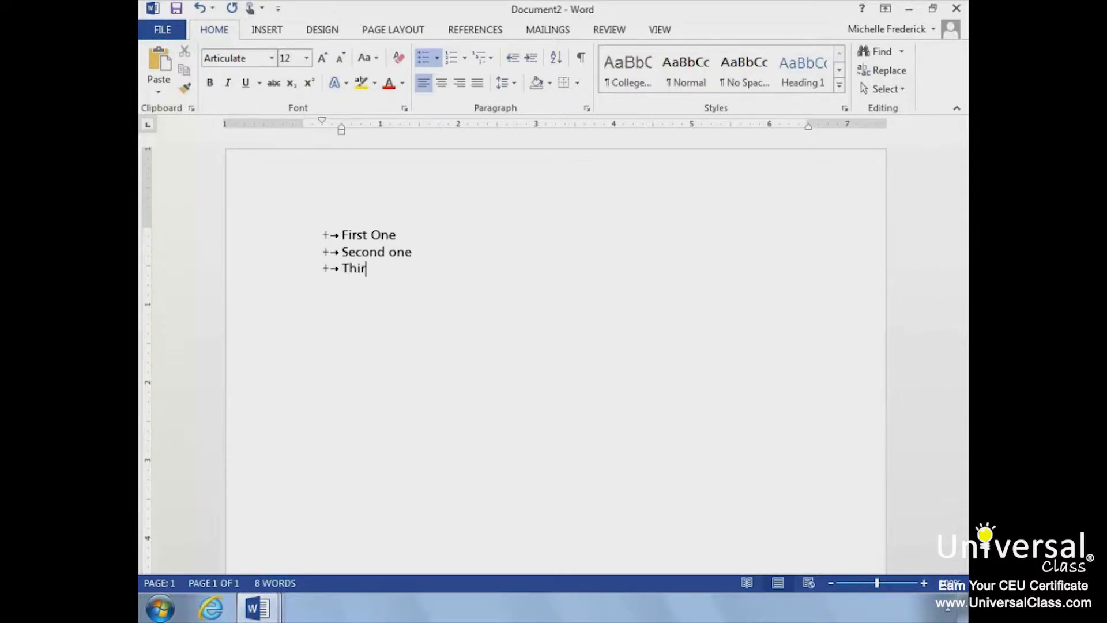
text(d One)
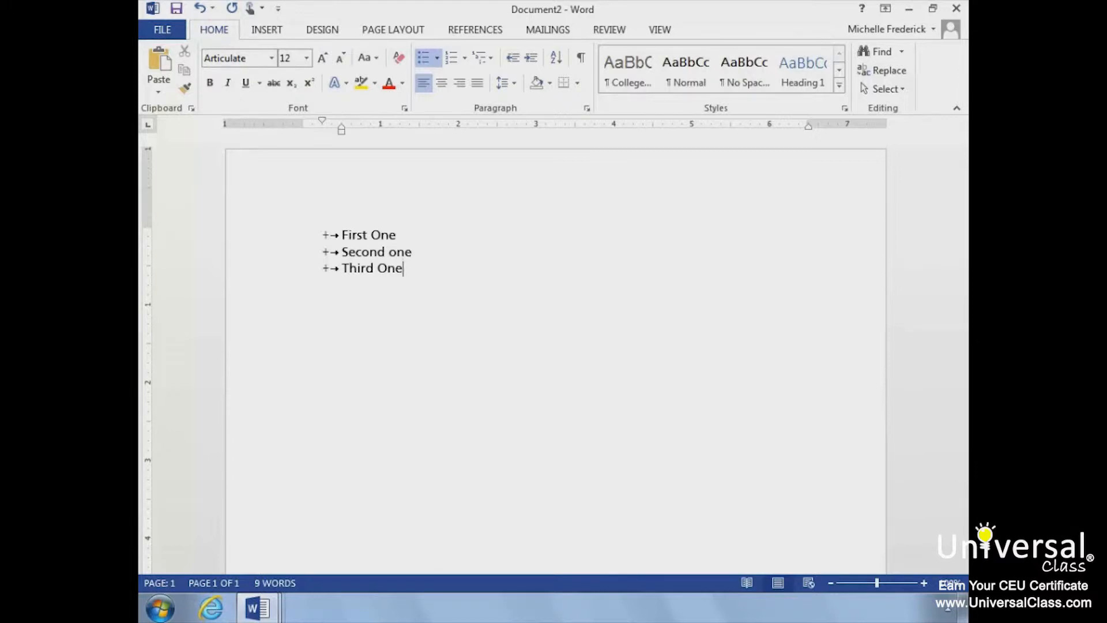
Step: Demote "Third One" one list level and add "Fourth One" below it at the same level
click(338, 263)
click(532, 59)
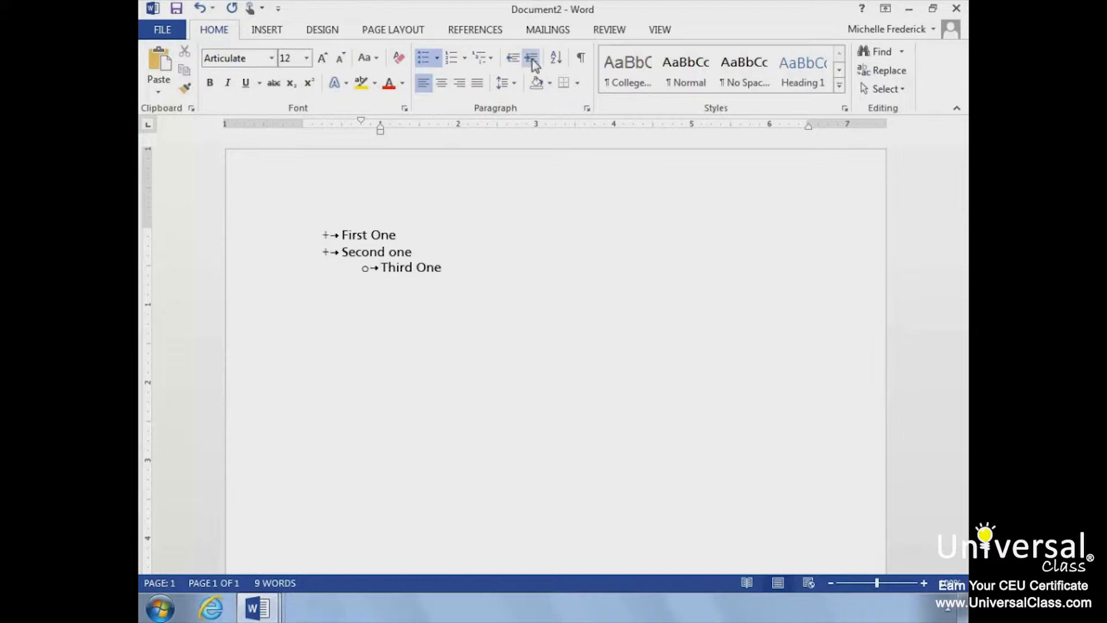
key(Return)
text(Fourth )
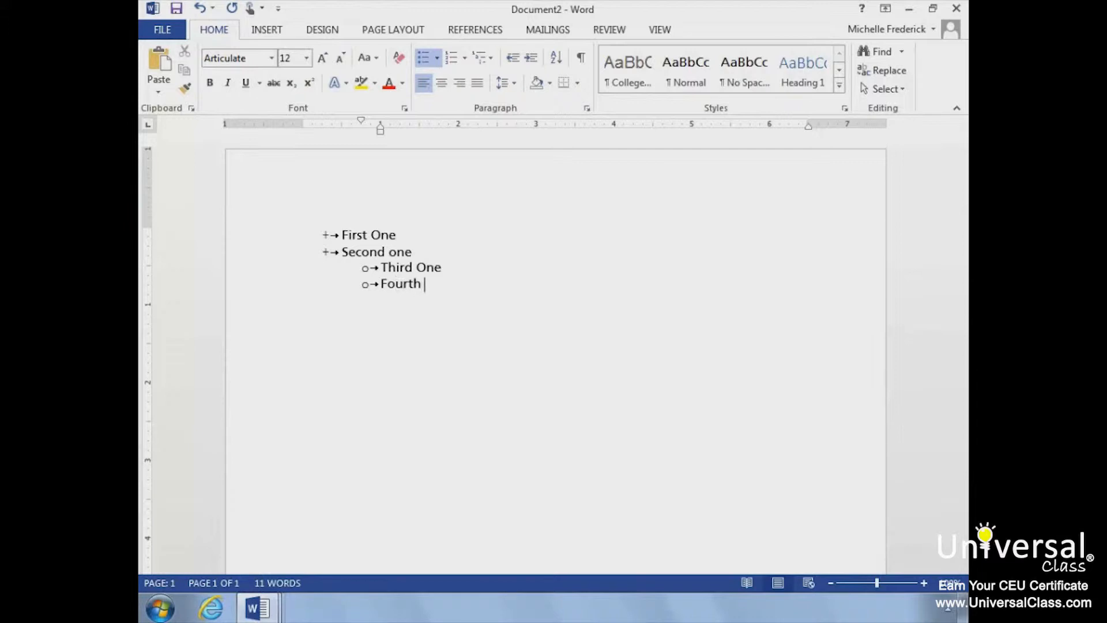
text(One)
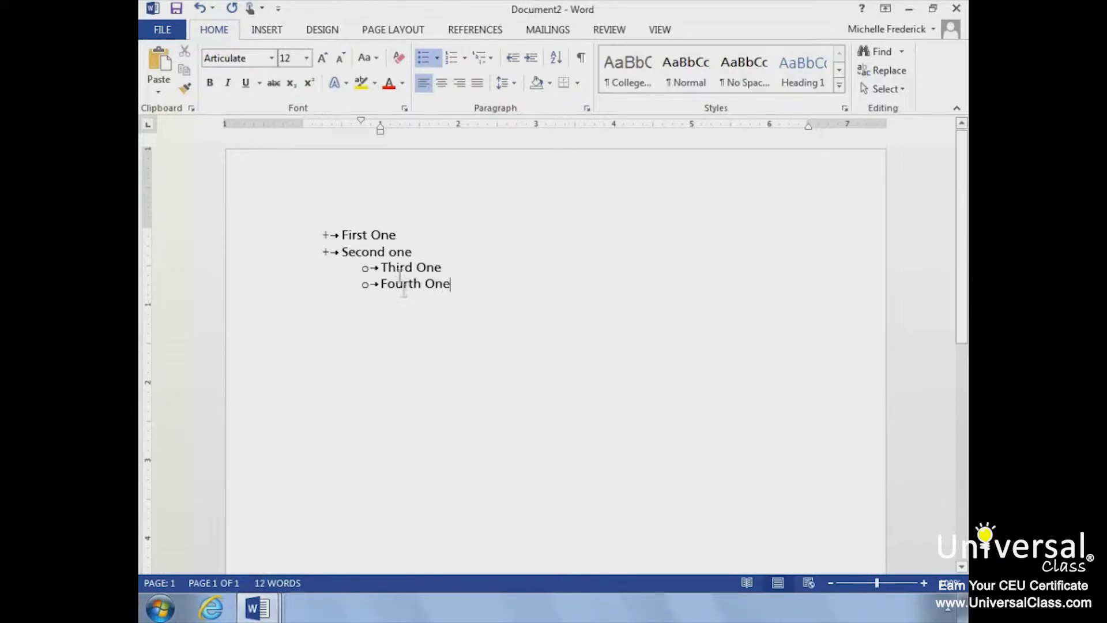
Step: Promote the "Third One" item one list level and demote it again
click(513, 60)
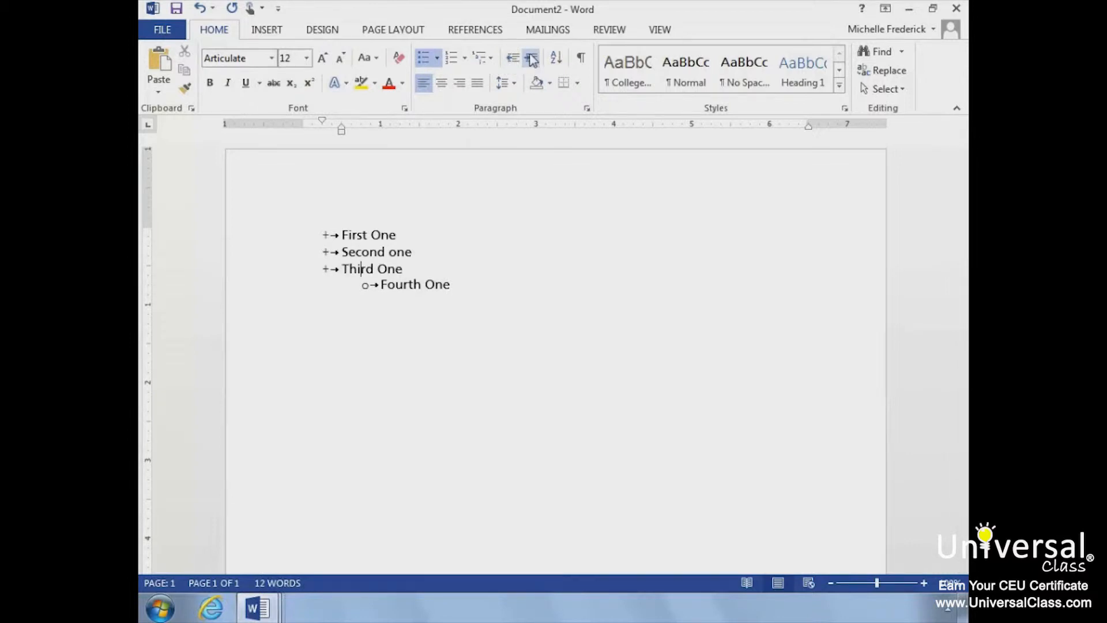
click(531, 60)
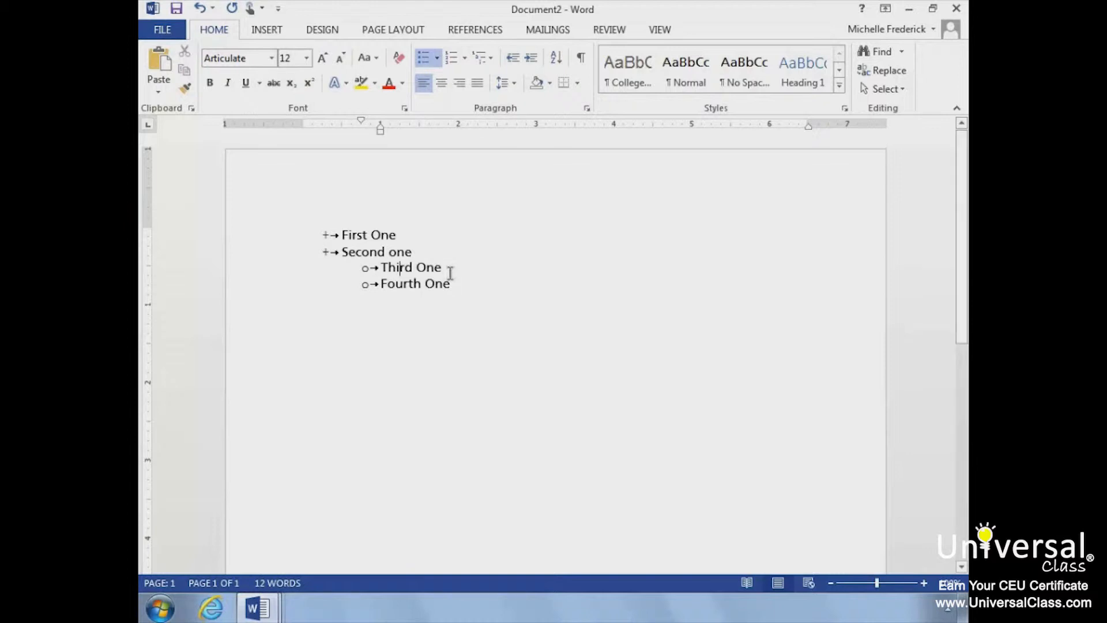
Step: Convert all four list items to a numbered list and look over the available number formats
drag(453, 285, 340, 223)
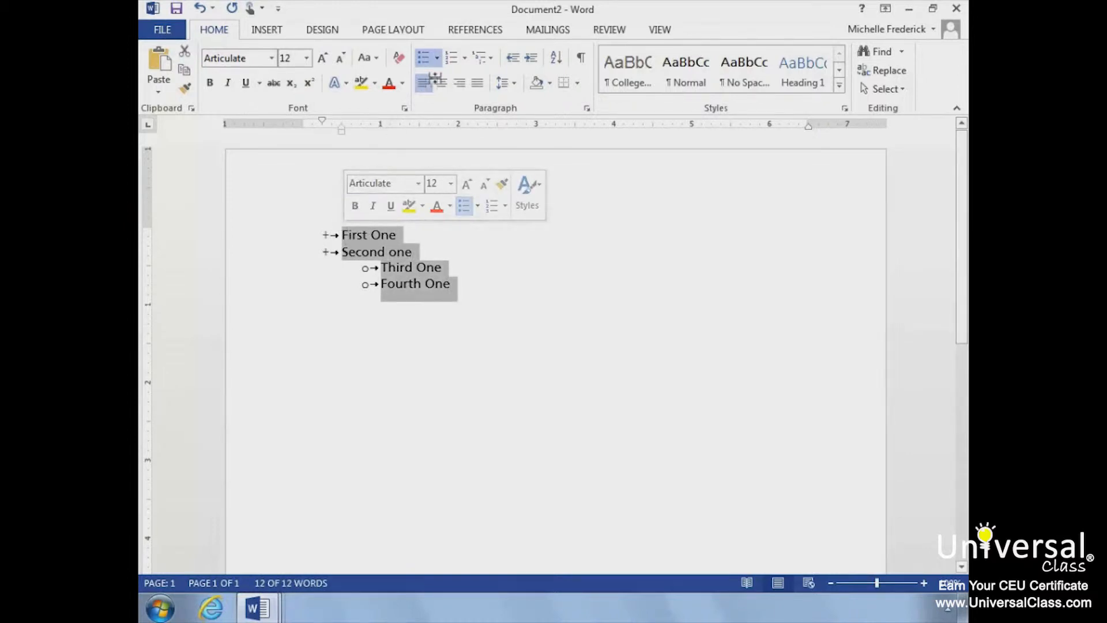
click(453, 58)
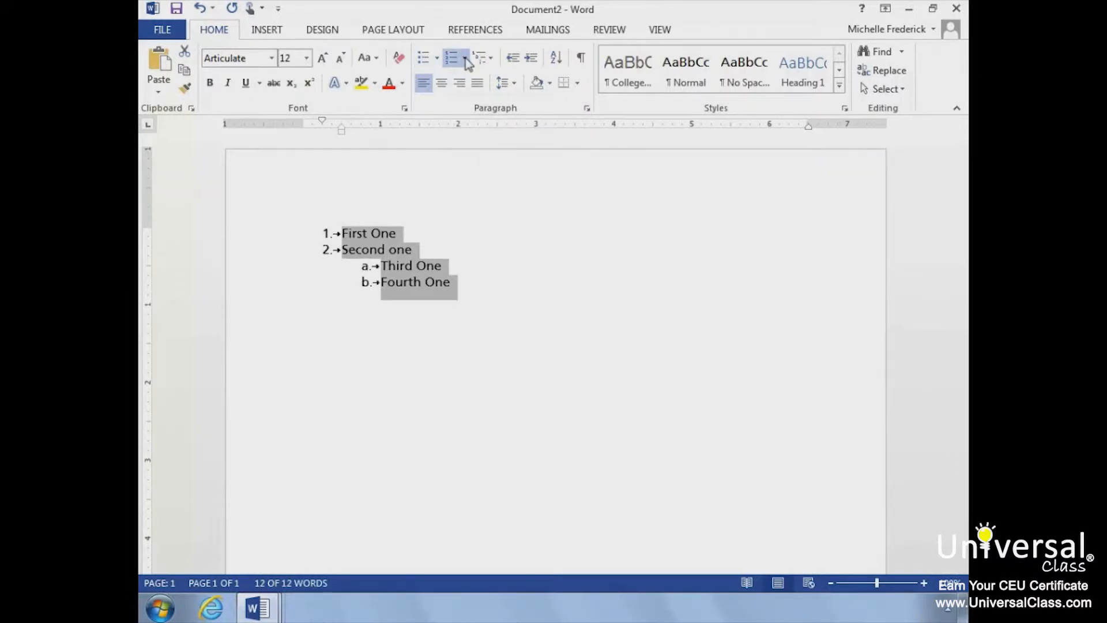
click(465, 59)
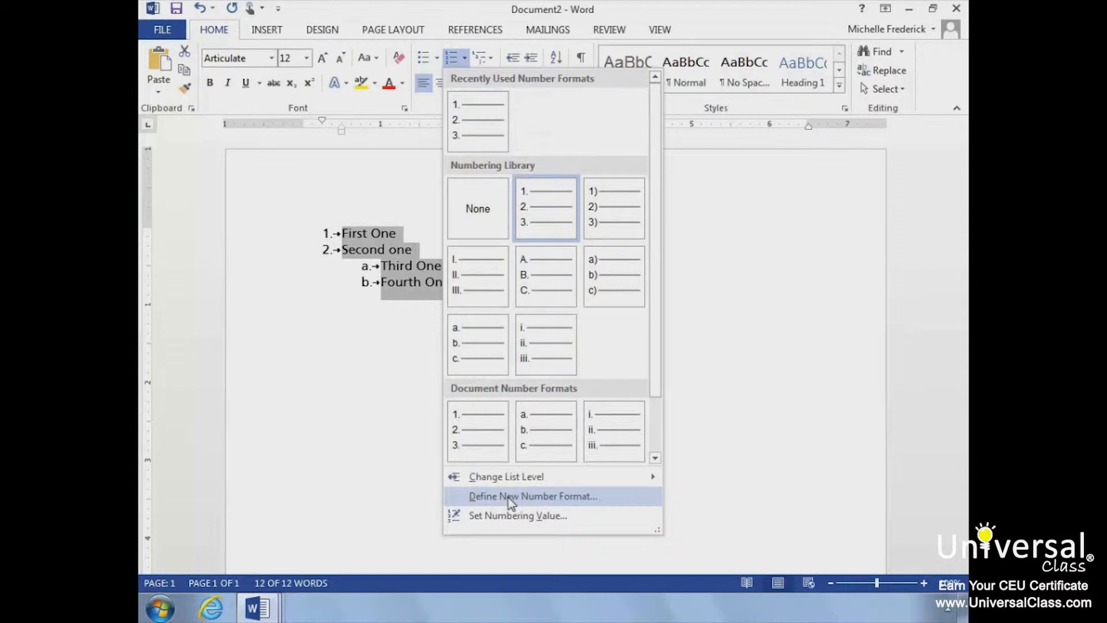
click(413, 407)
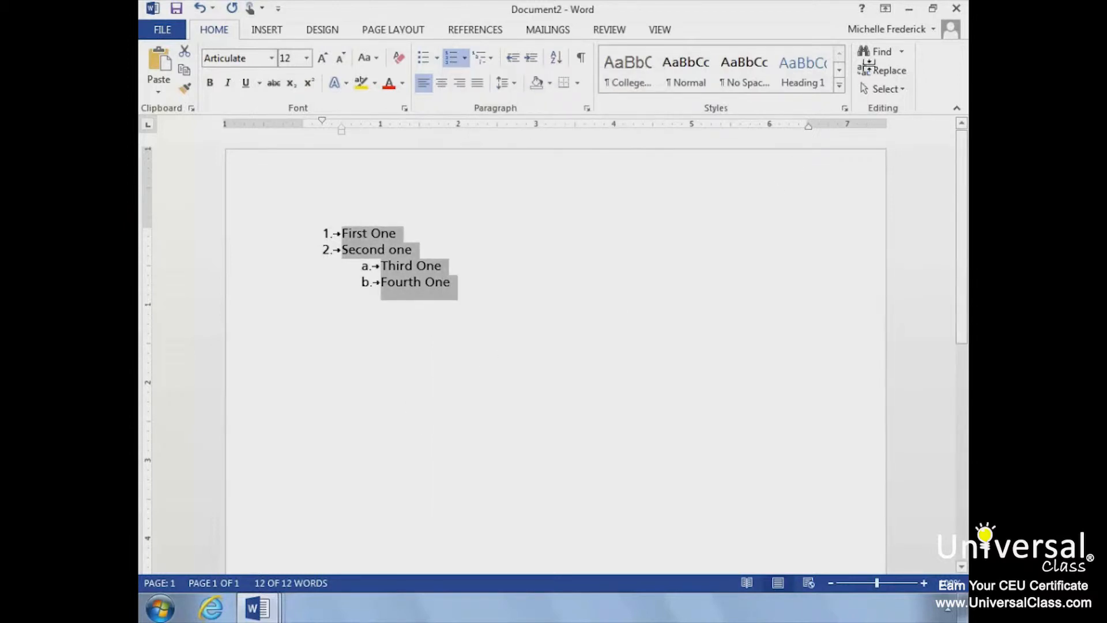
Step: Close Document2 without saving and place the cursor before "This project was pulled" in the Constitution report
click(955, 8)
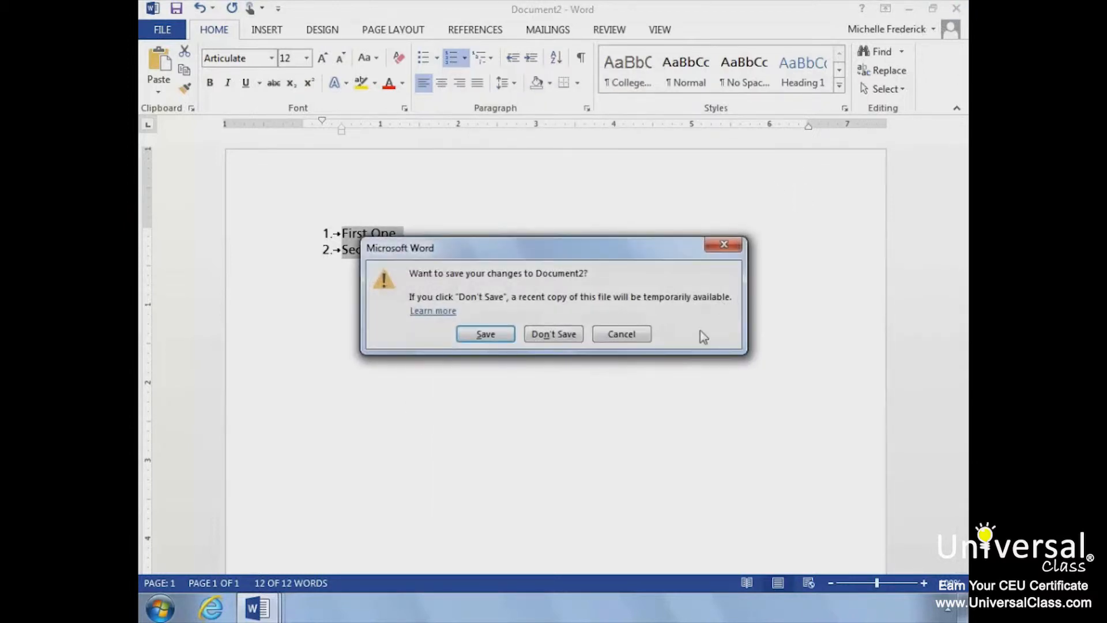
click(554, 334)
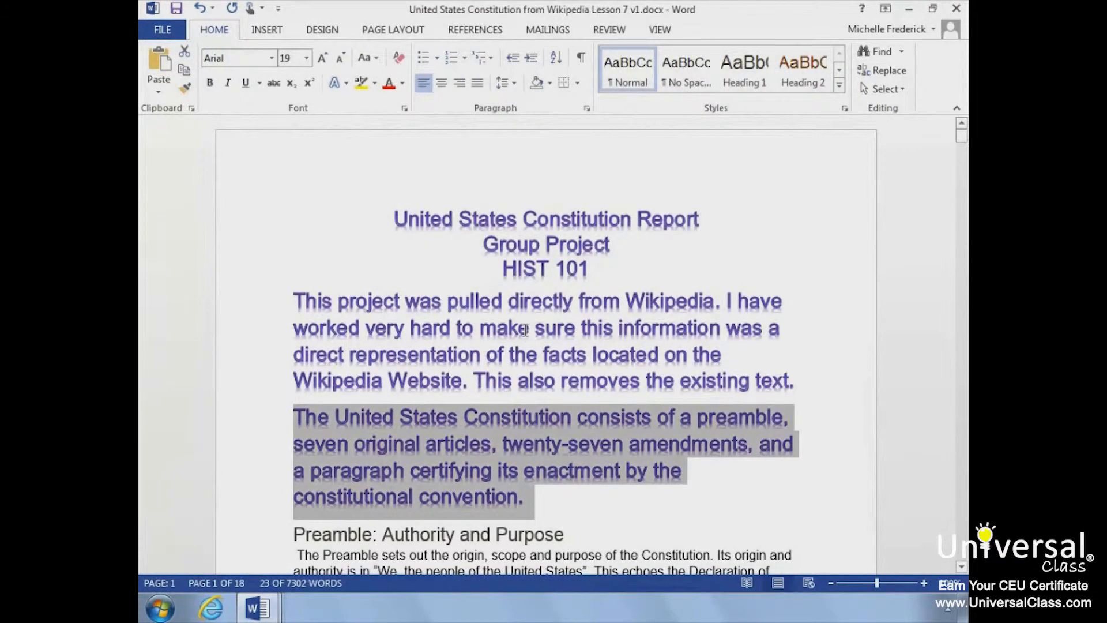
click(291, 295)
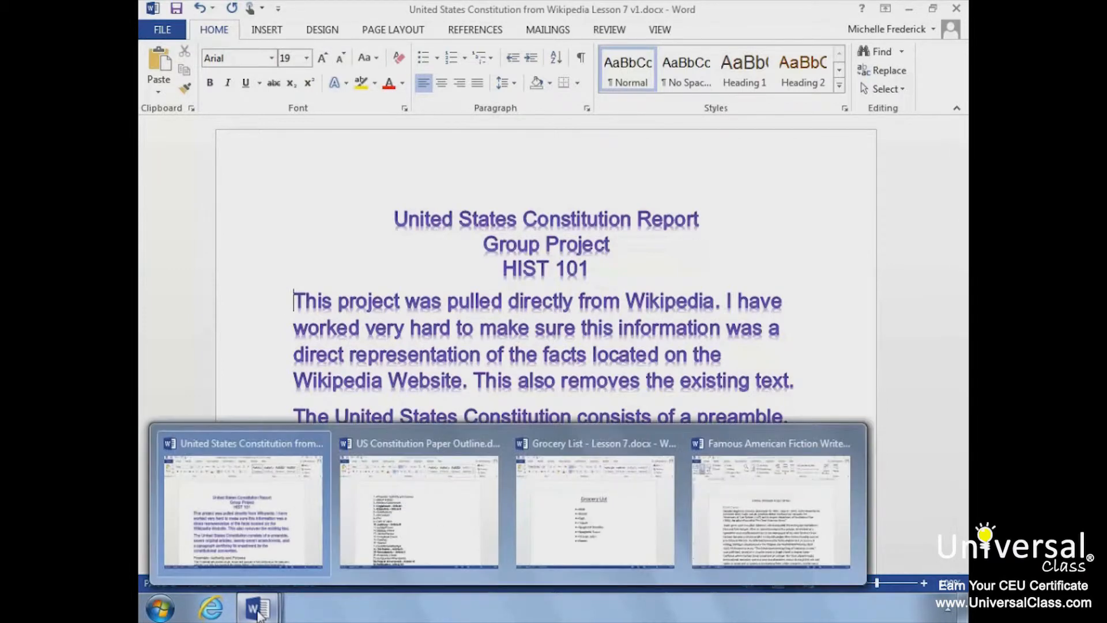
Step: Switch to the US Constitution Paper Outline document
right_click(258, 614)
click(254, 614)
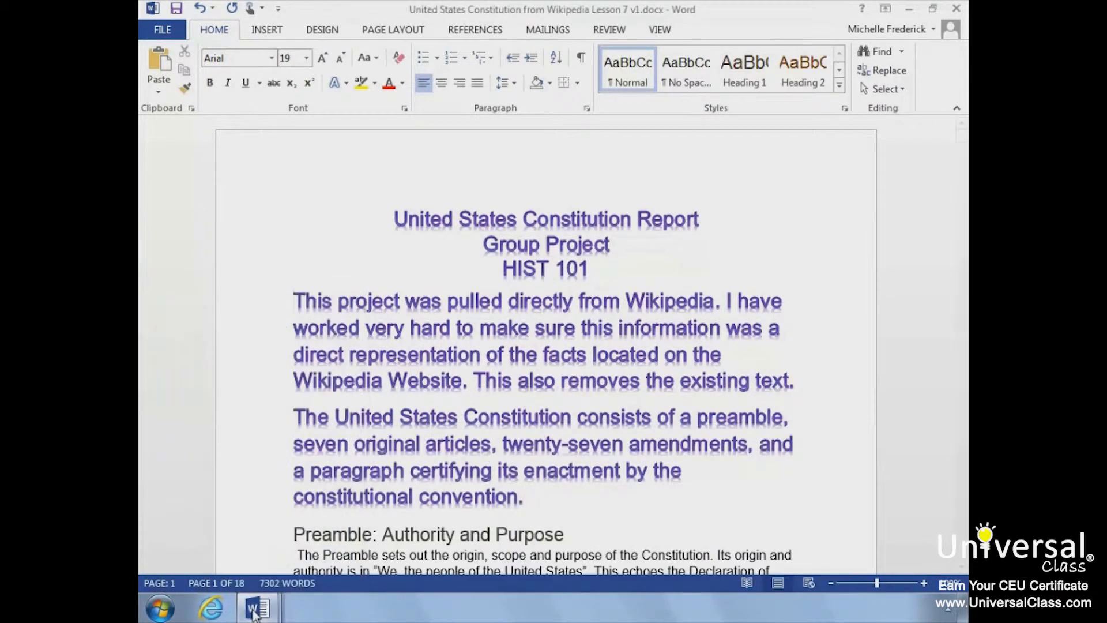
mouse_move(255, 614)
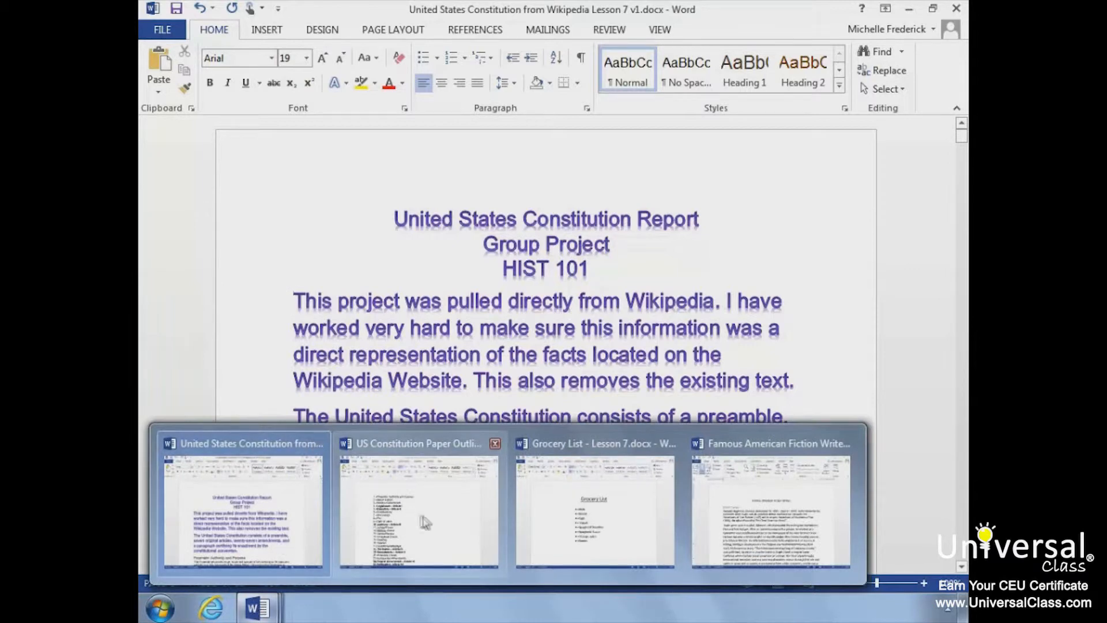
click(424, 521)
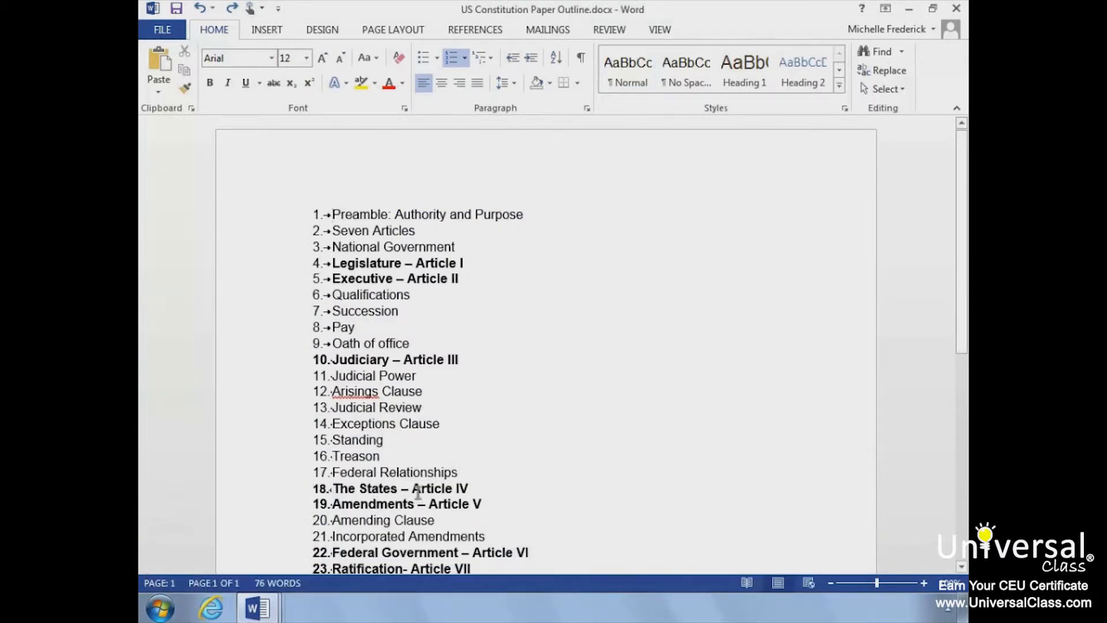
Step: Apply the 1), a), i) multilevel list format to the whole numbered outline
drag(321, 213, 529, 545)
scroll(528, 355, up, 2)
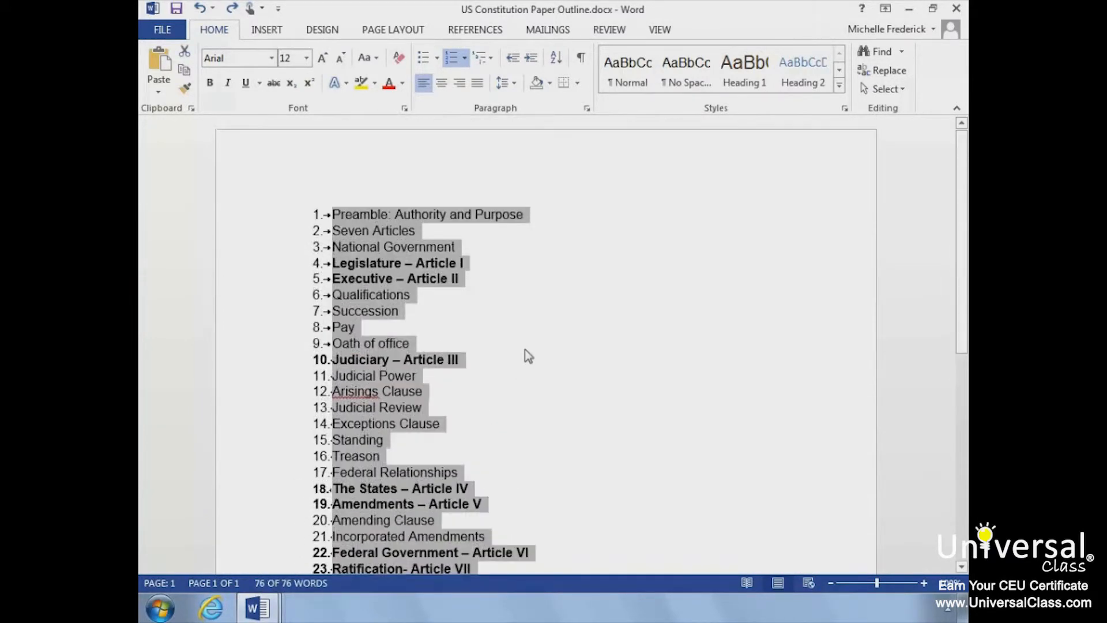
click(495, 59)
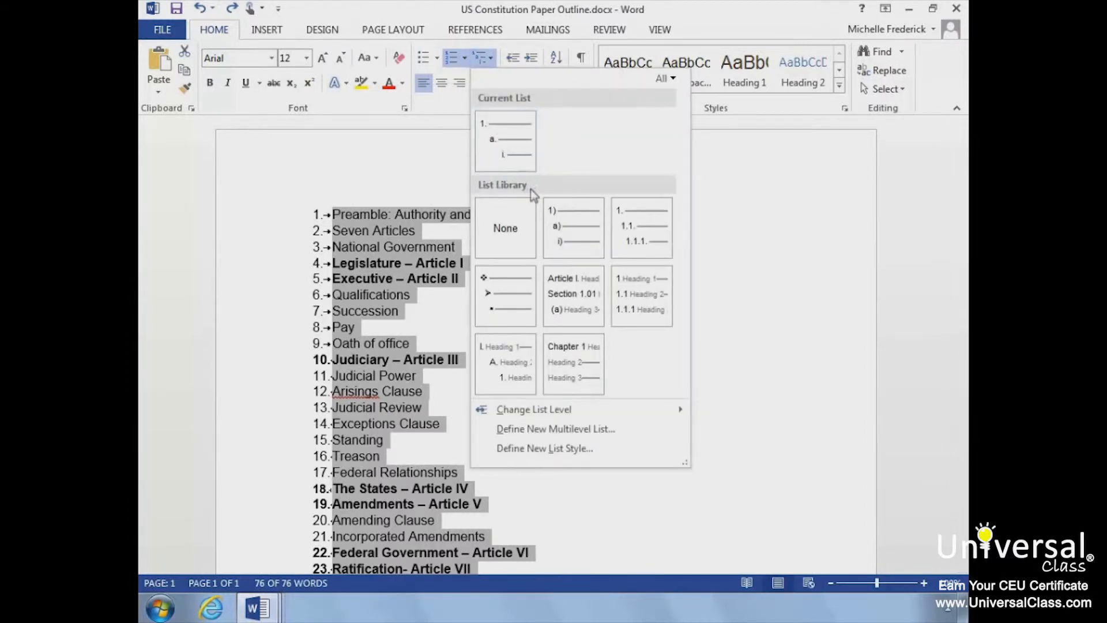
mouse_move(551, 228)
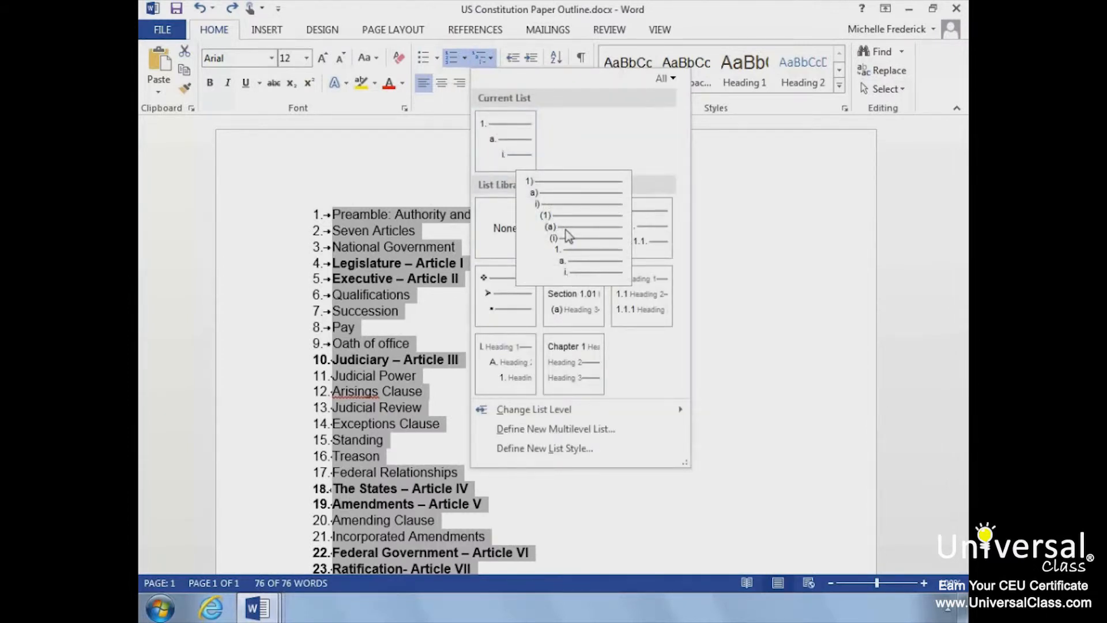
click(568, 235)
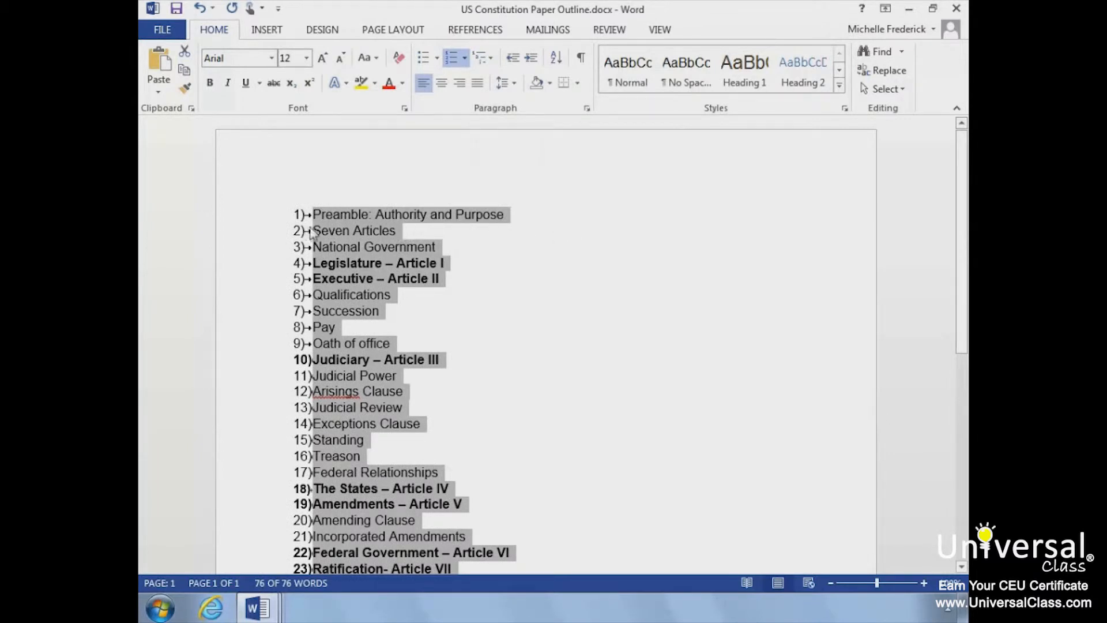
Step: Demote "Seven Articles" one list level, and demote "National Government" one level and promote it back
click(315, 233)
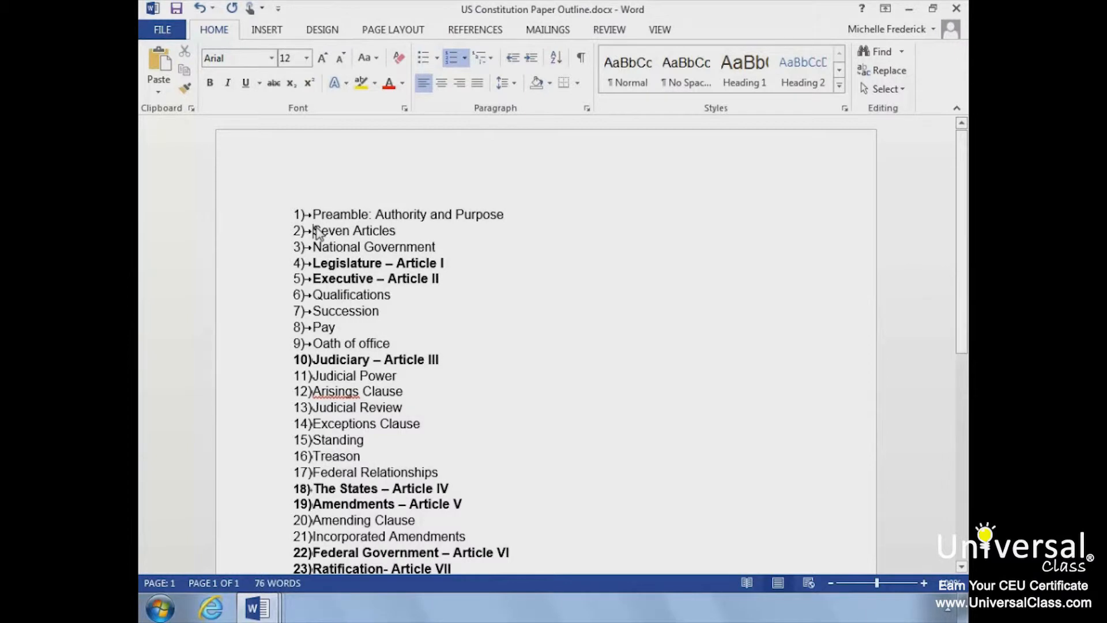
click(532, 58)
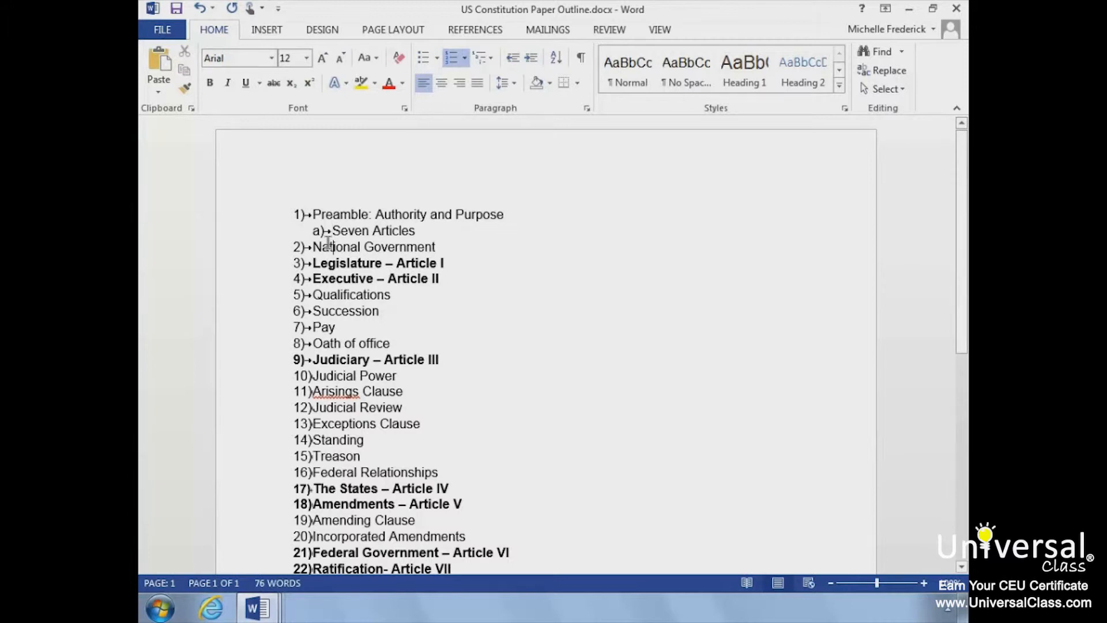
click(531, 59)
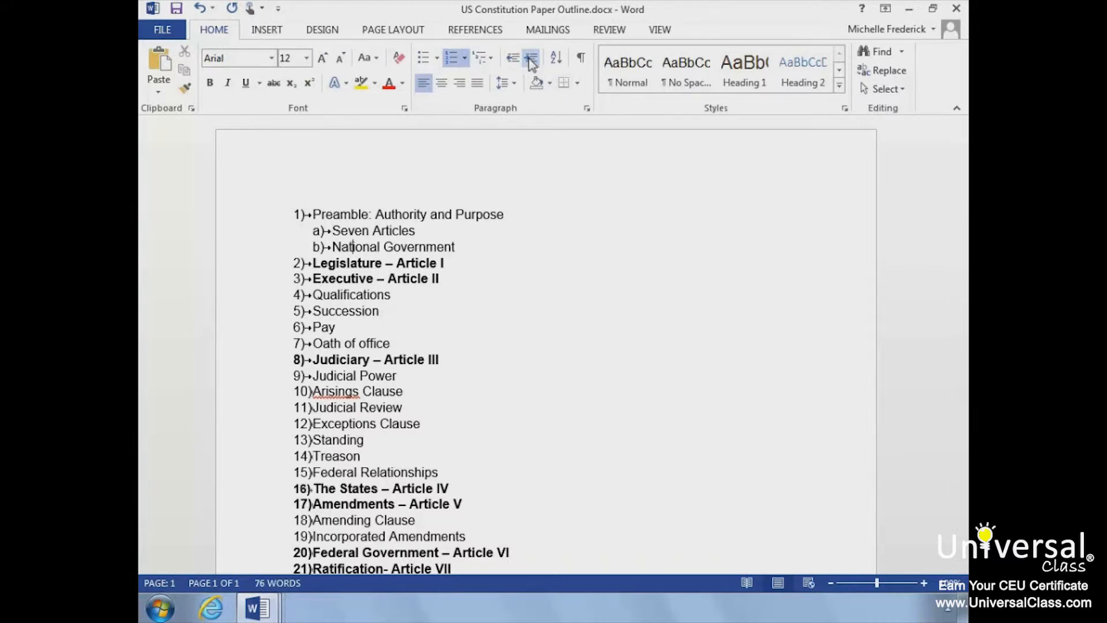
click(513, 59)
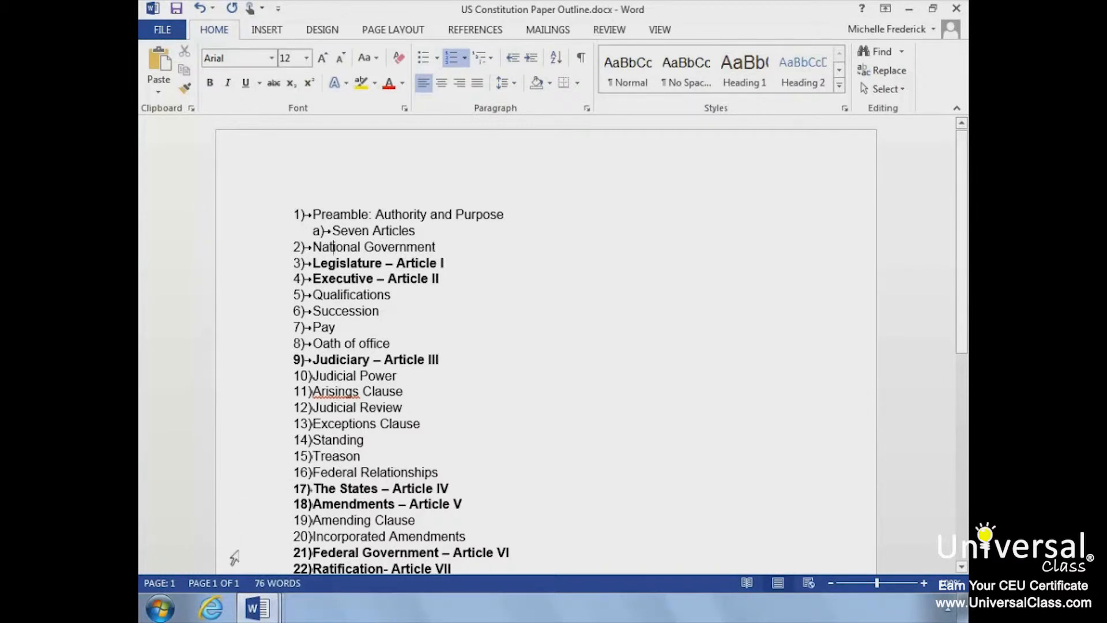
Step: Switch to the Grocery List - Lesson 7 document and sort its bulleted items as text paragraphs in ascending order
click(255, 611)
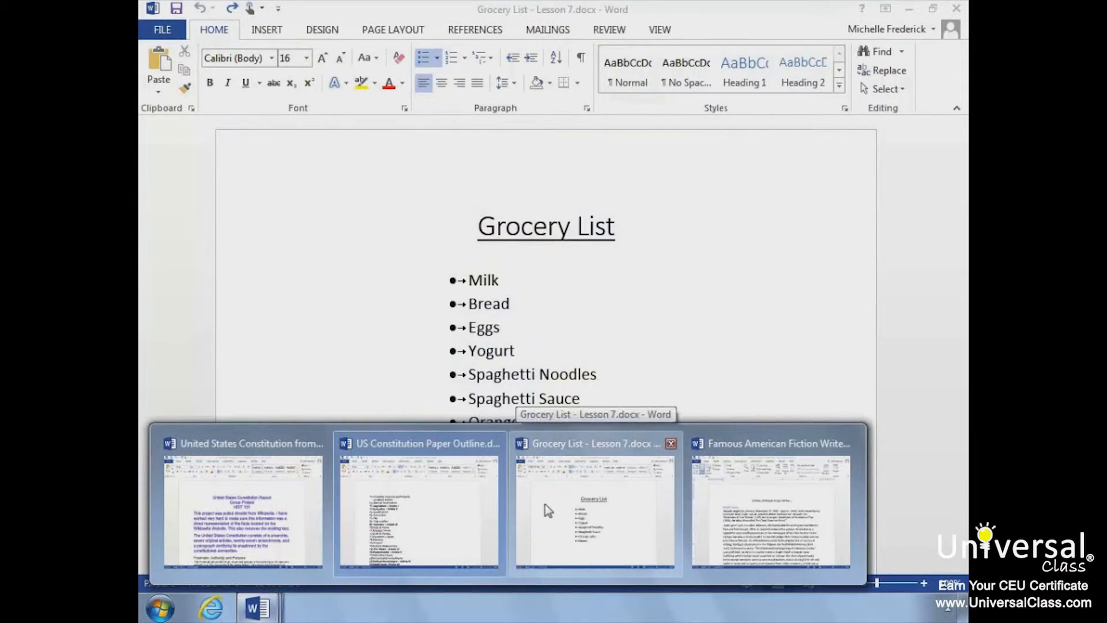
click(545, 504)
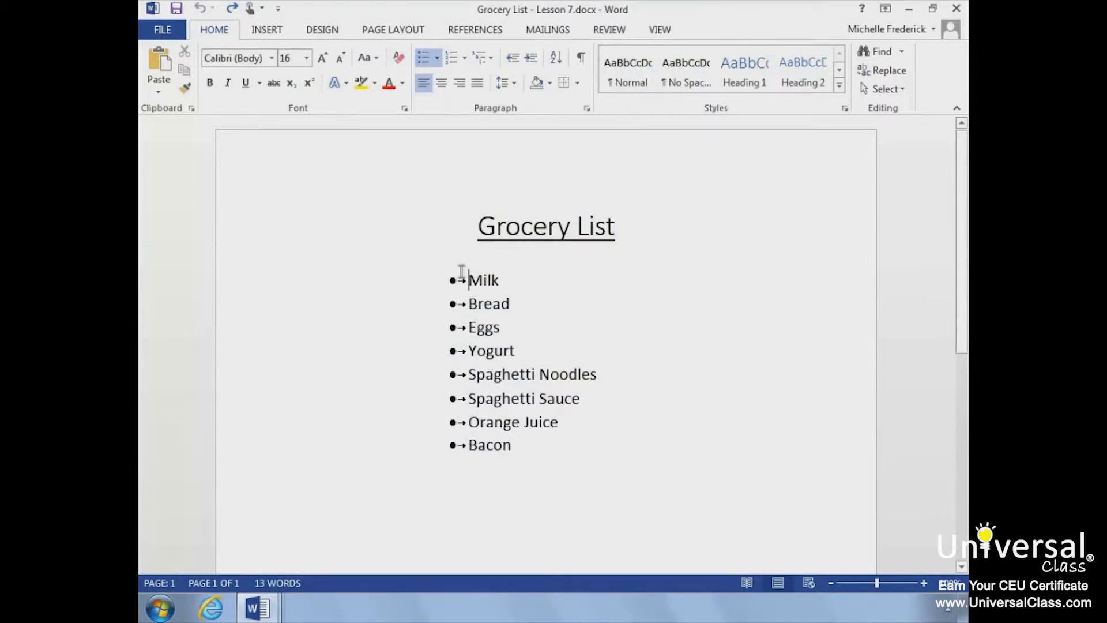
drag(461, 276, 512, 447)
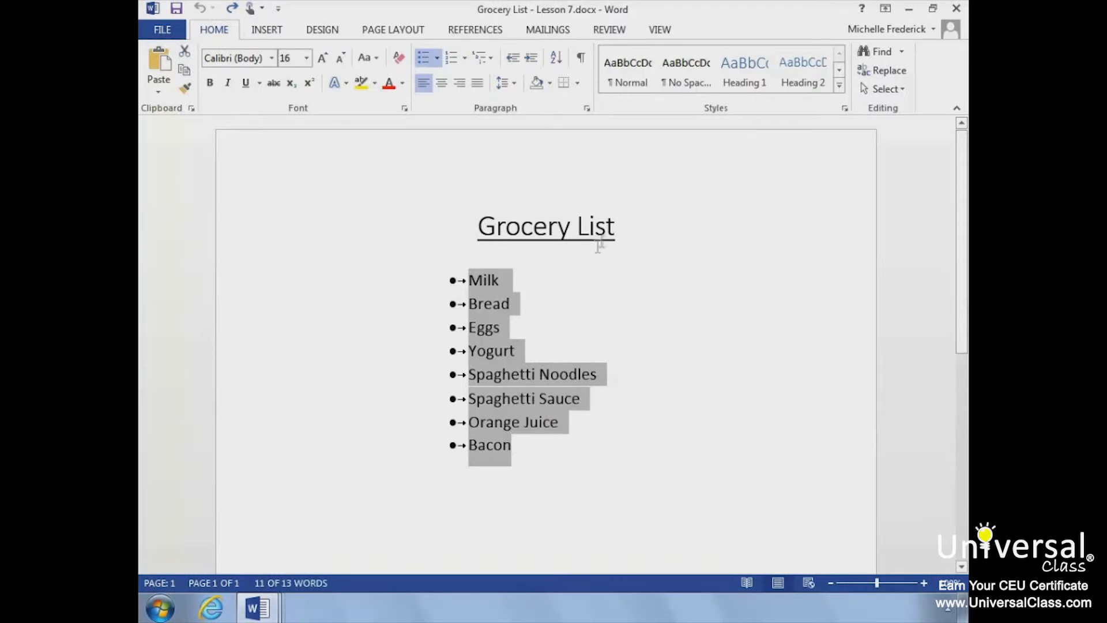
click(558, 60)
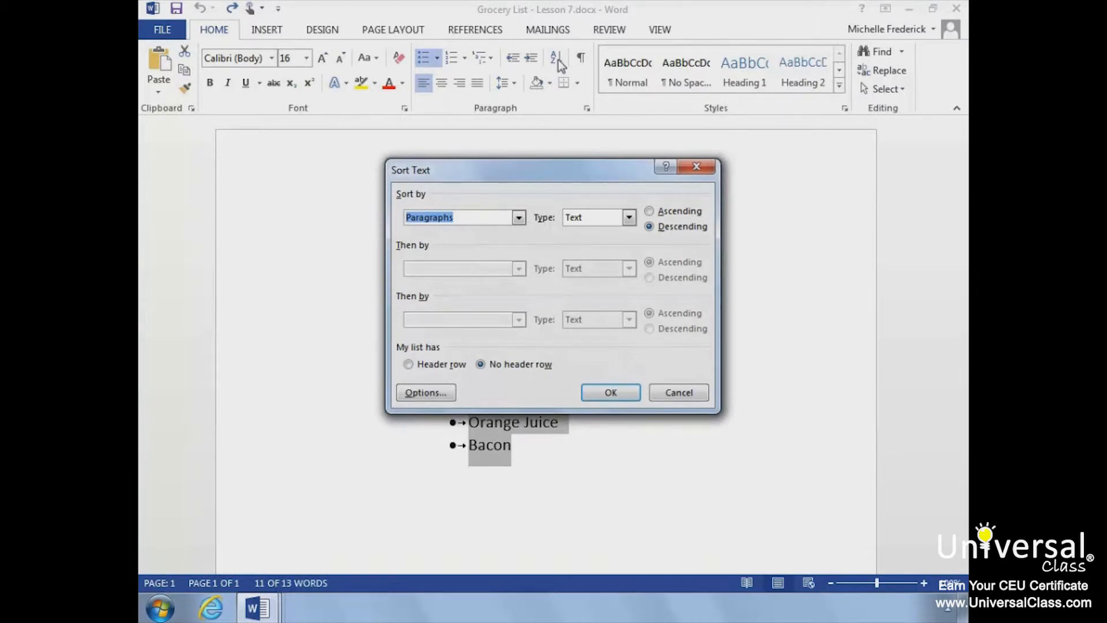
click(650, 211)
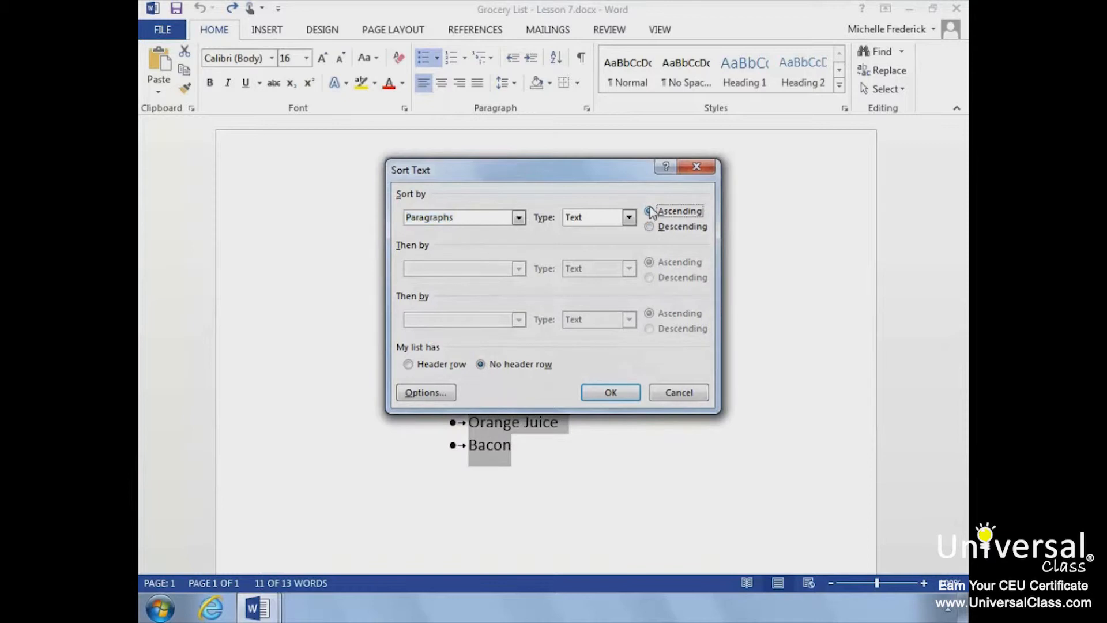
click(607, 393)
click(608, 355)
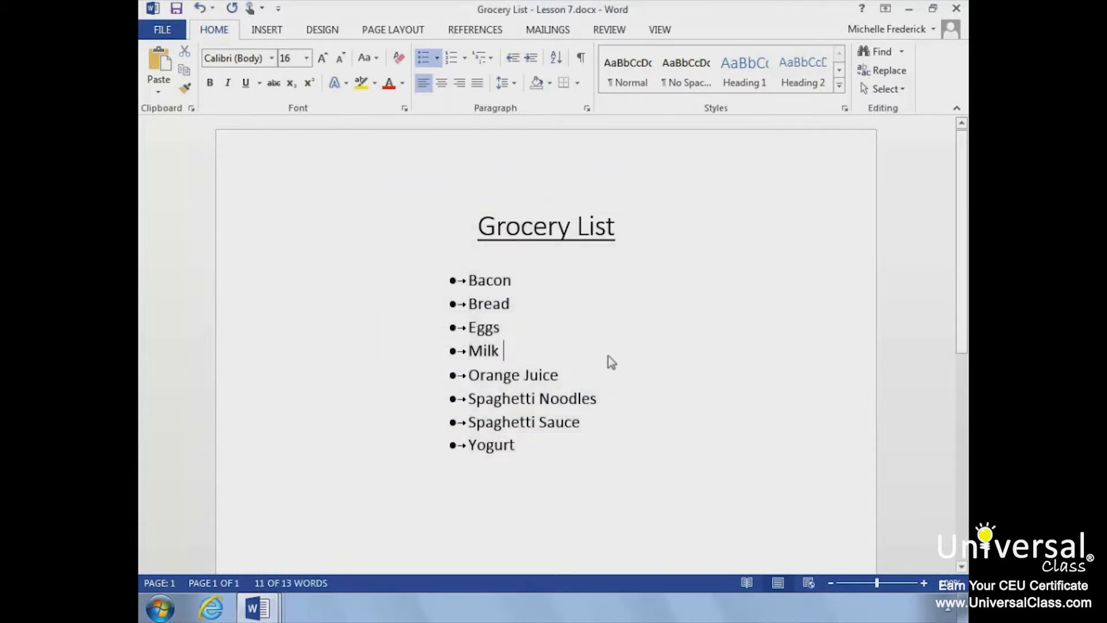
Step: Sort all the bulleted grocery items as text paragraphs in descending order
drag(466, 280, 523, 444)
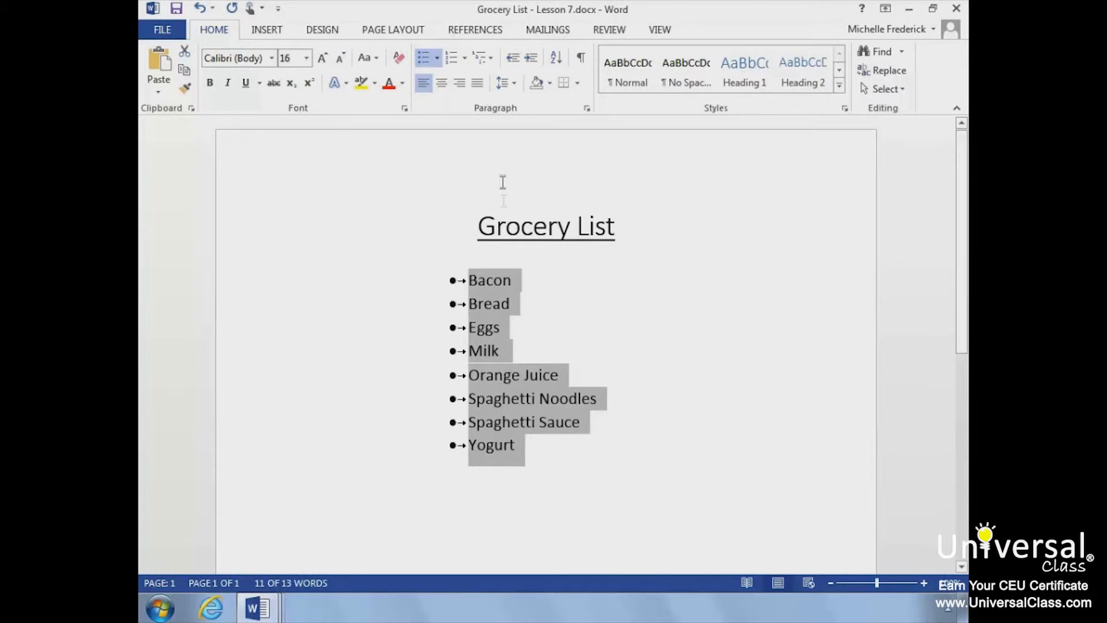
click(556, 57)
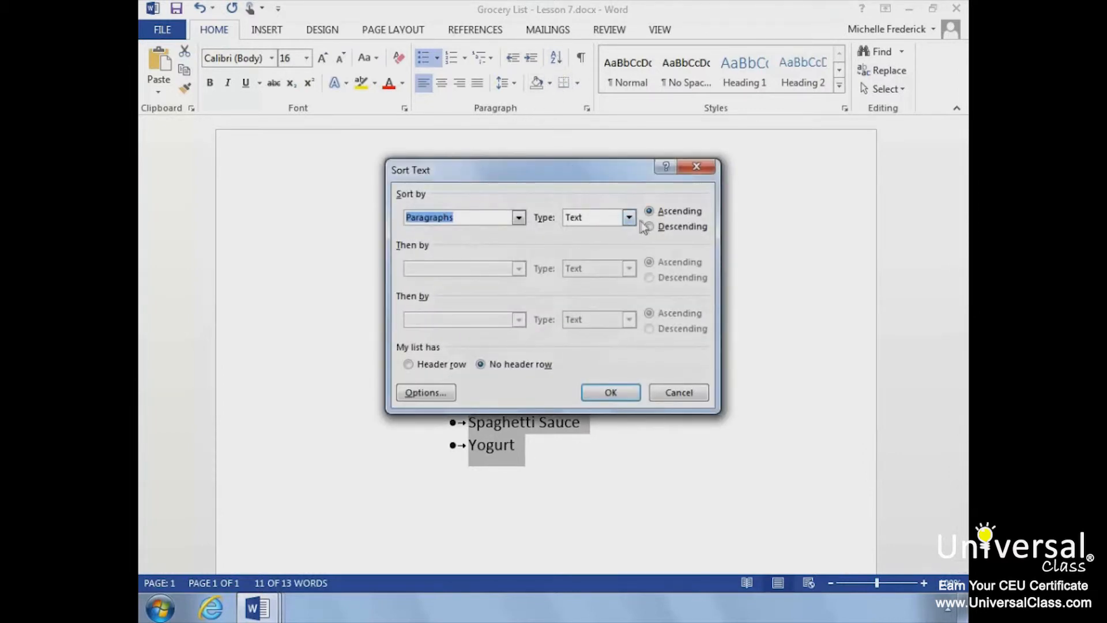
click(648, 227)
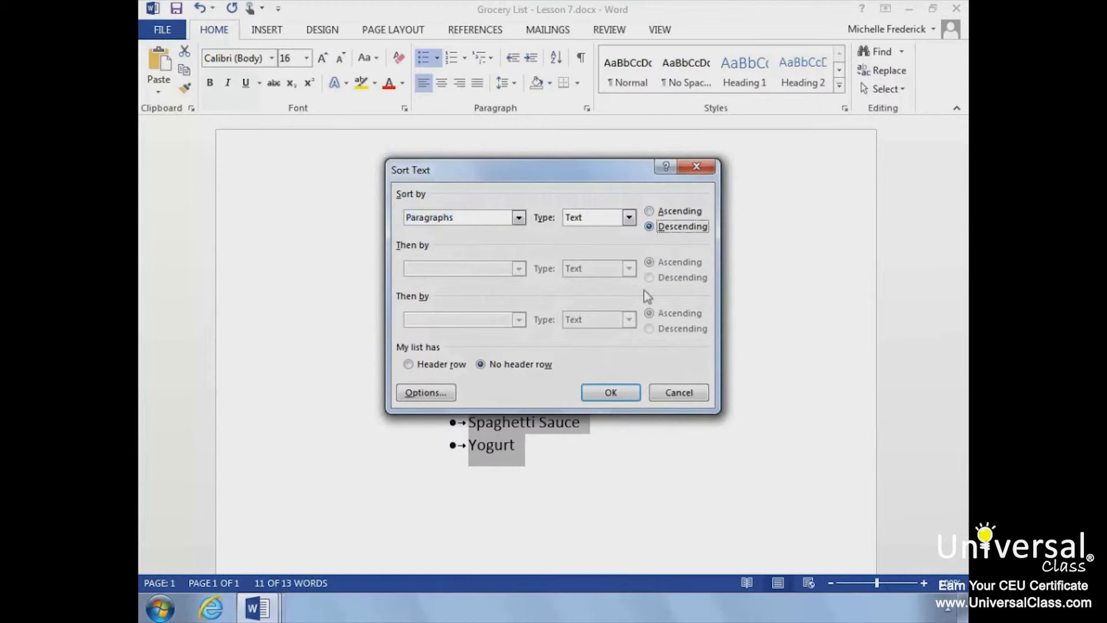
click(604, 394)
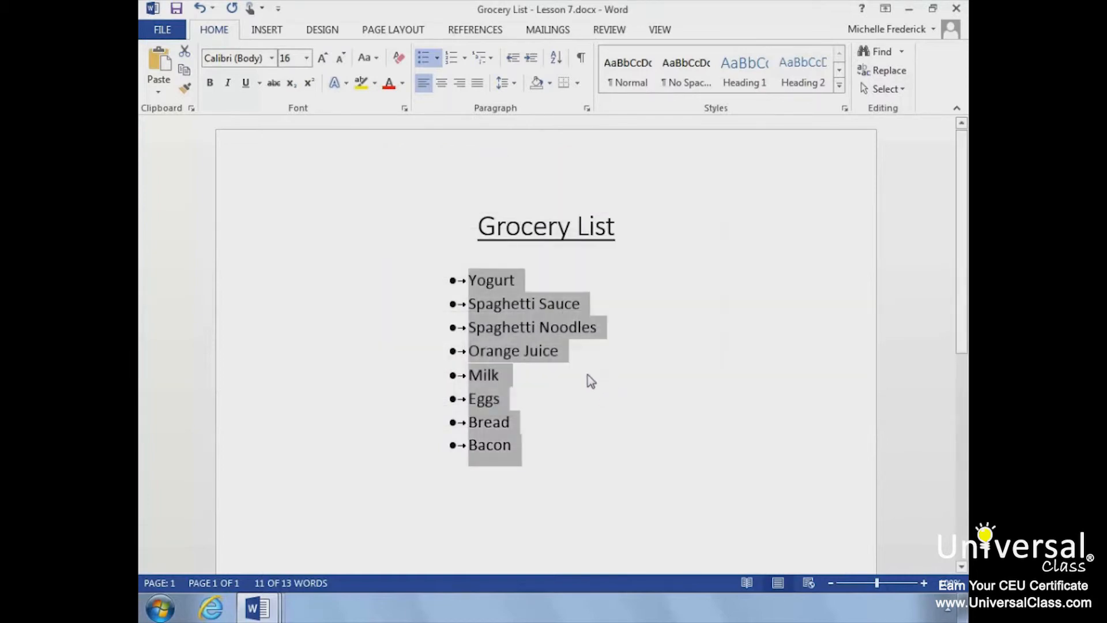
click(535, 434)
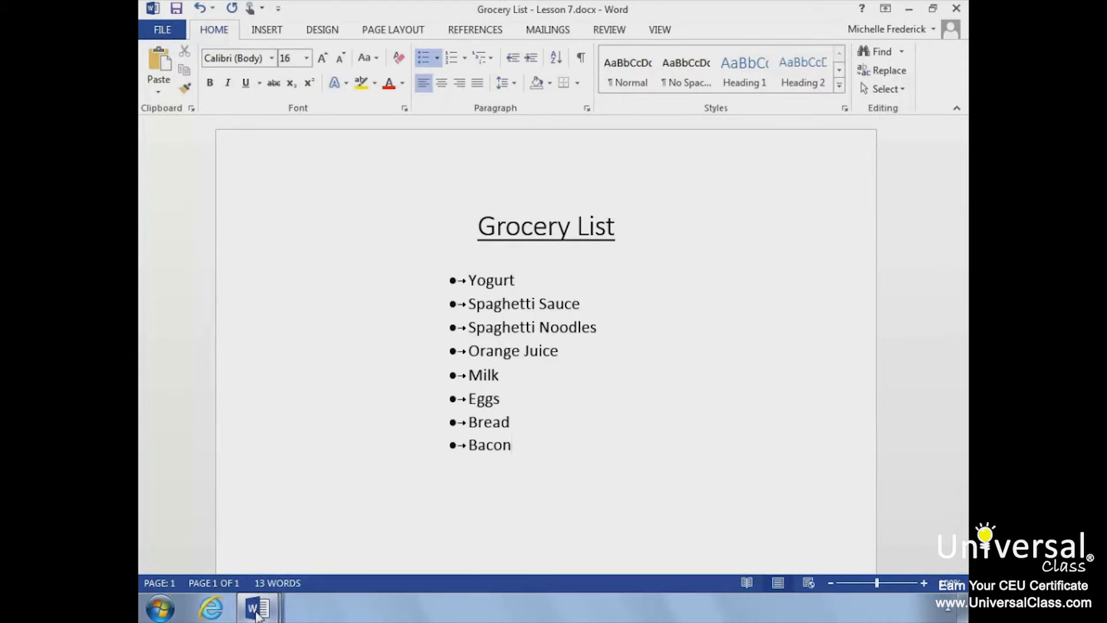
Step: Switch to the Famous American Fiction Writers document and apply outside borders to the first paragraph under the Mark Twain heading
mouse_move(258, 614)
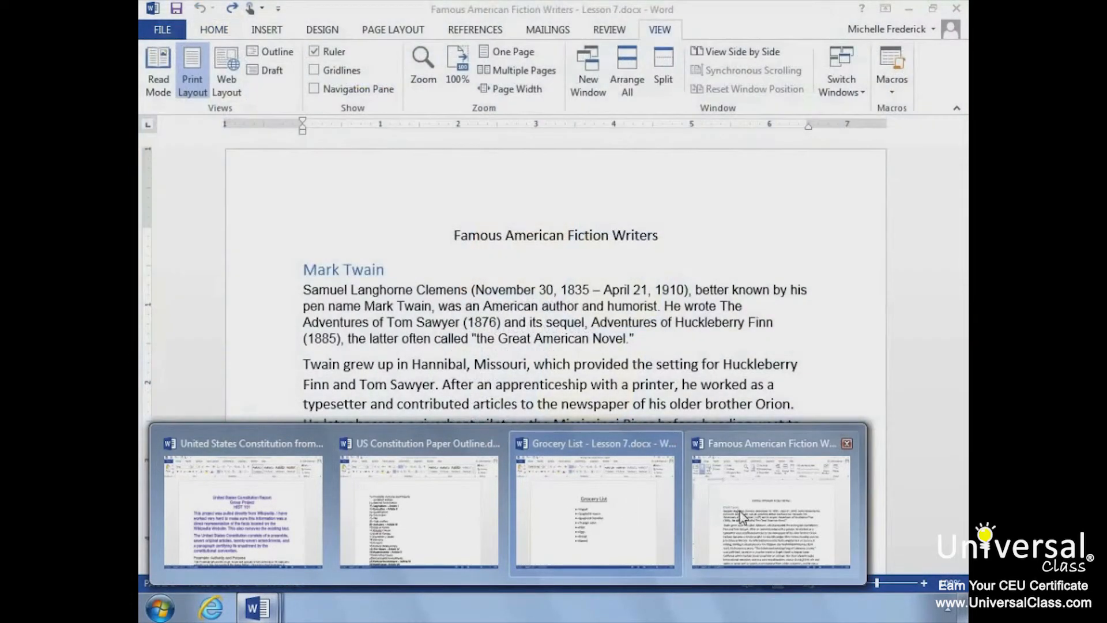
click(739, 511)
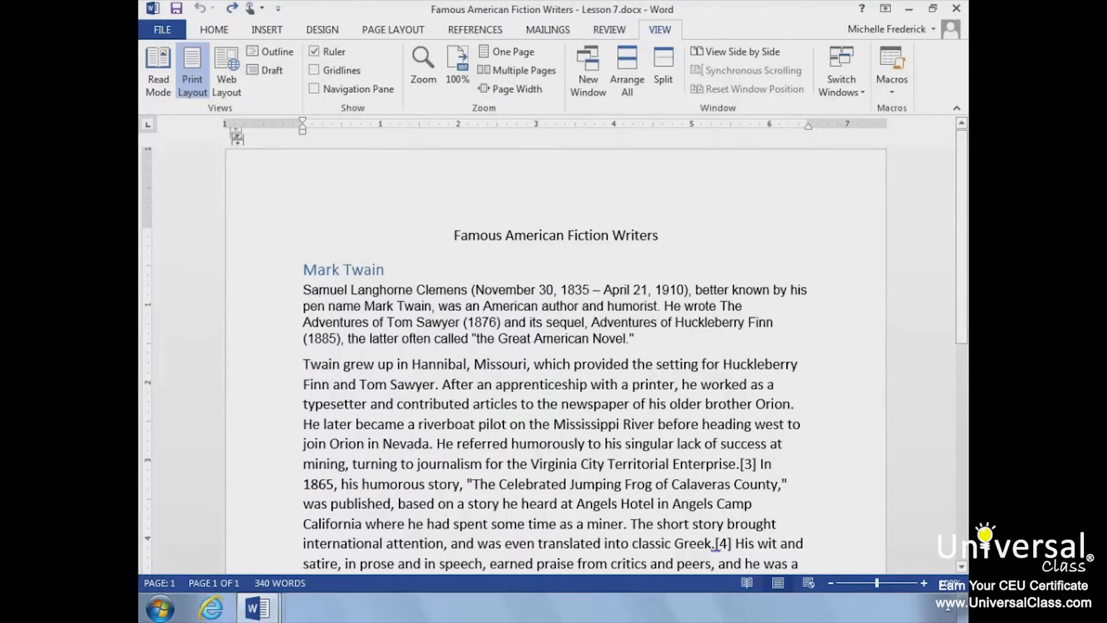
click(218, 31)
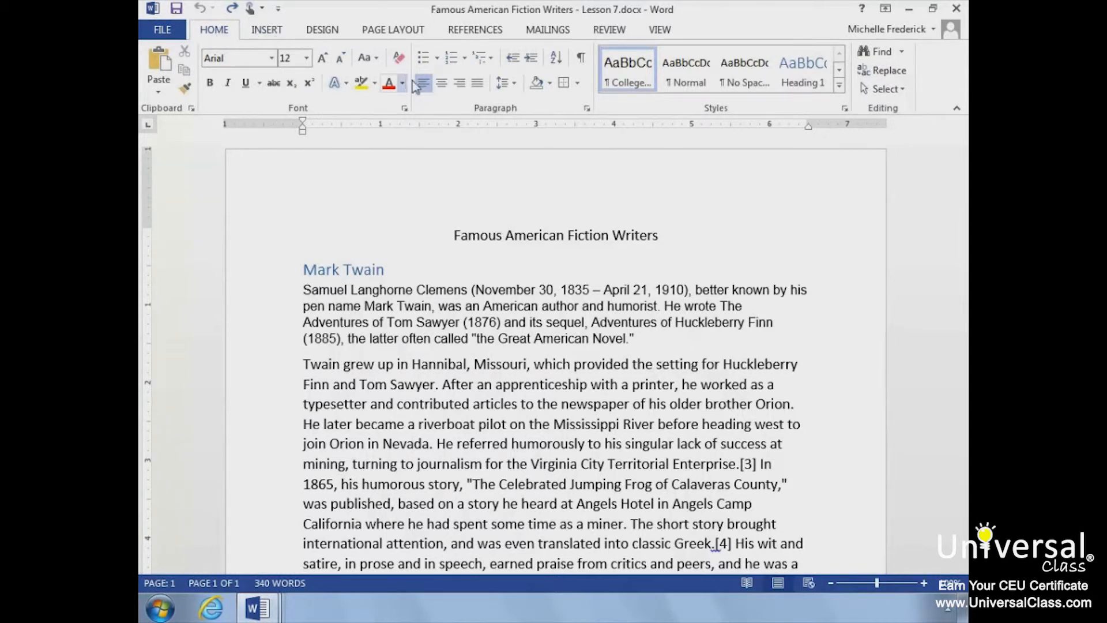
click(578, 83)
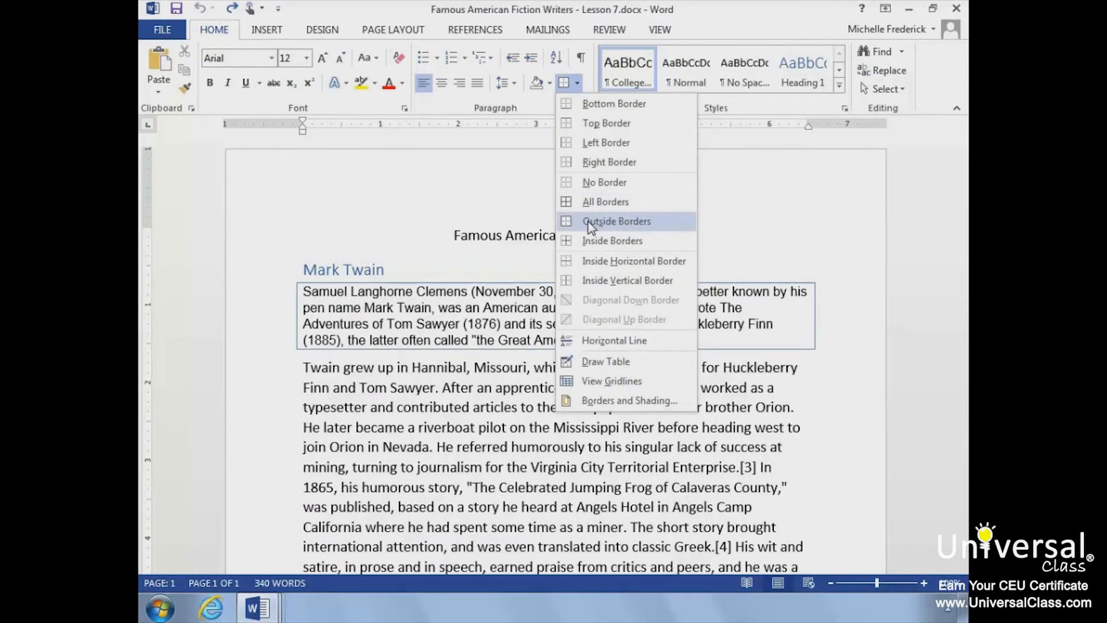
click(591, 224)
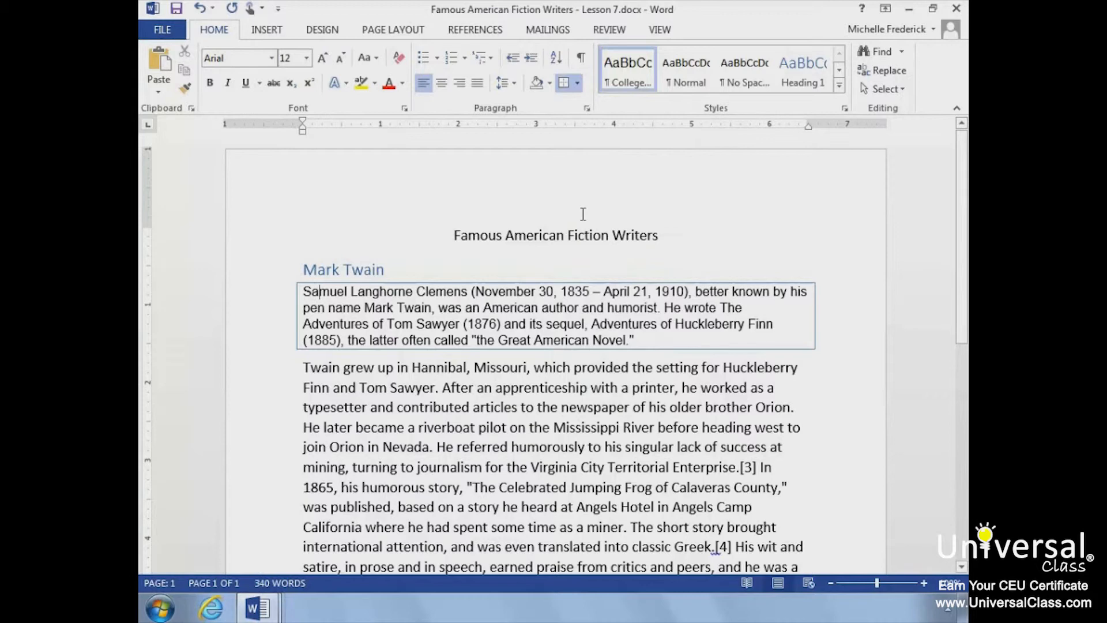
Step: Change the box border color of the first Mark Twain paragraph to dark orange through the Borders and Shading settings
click(578, 84)
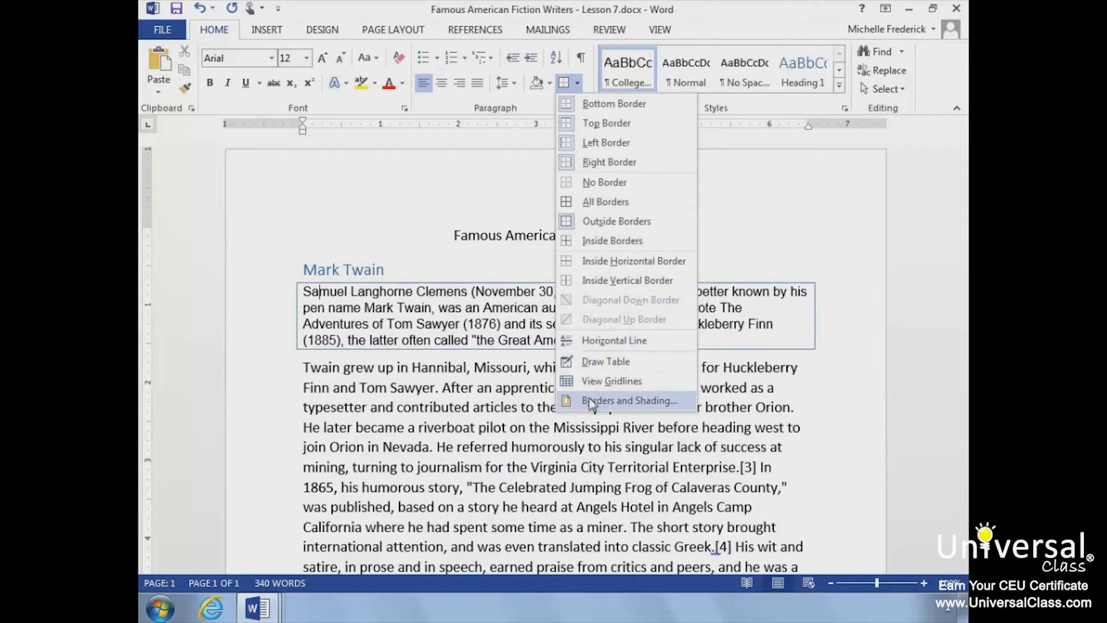
click(589, 399)
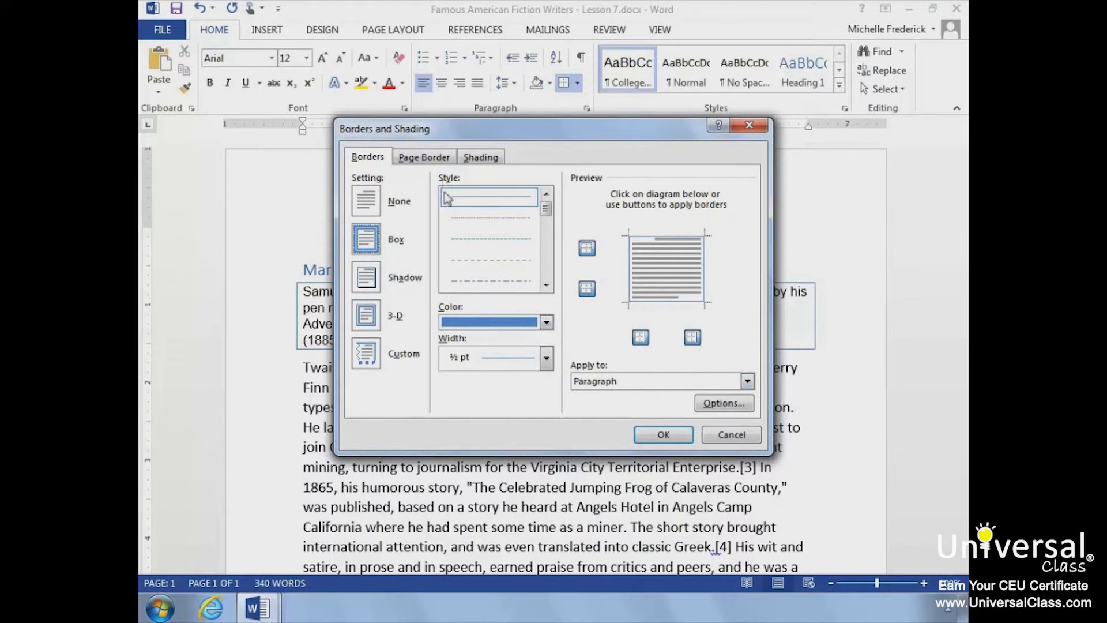
click(460, 324)
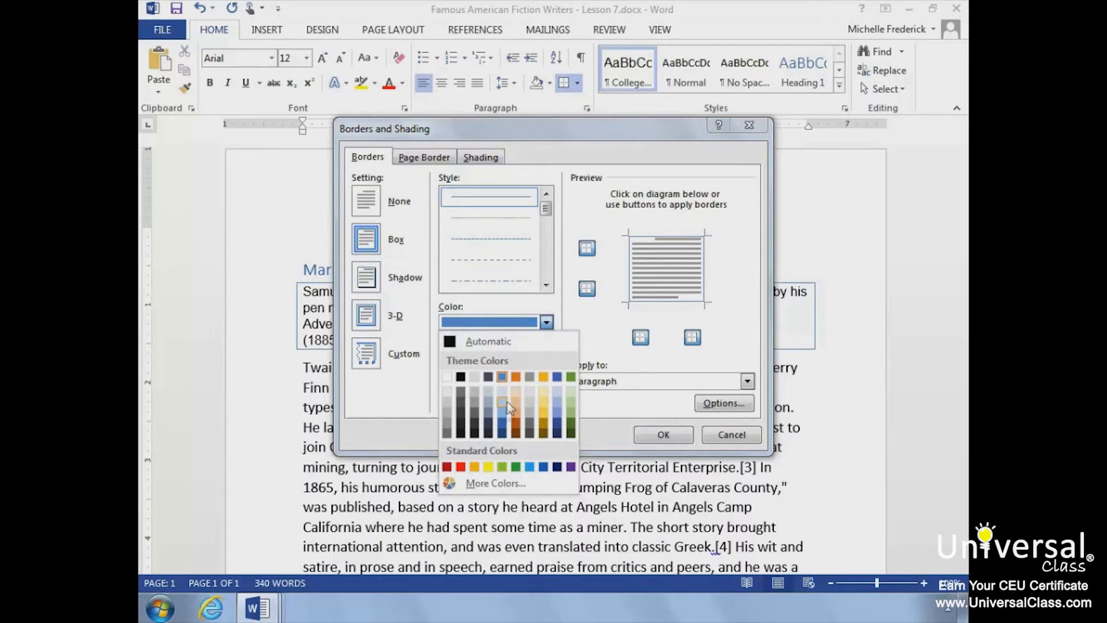
click(515, 429)
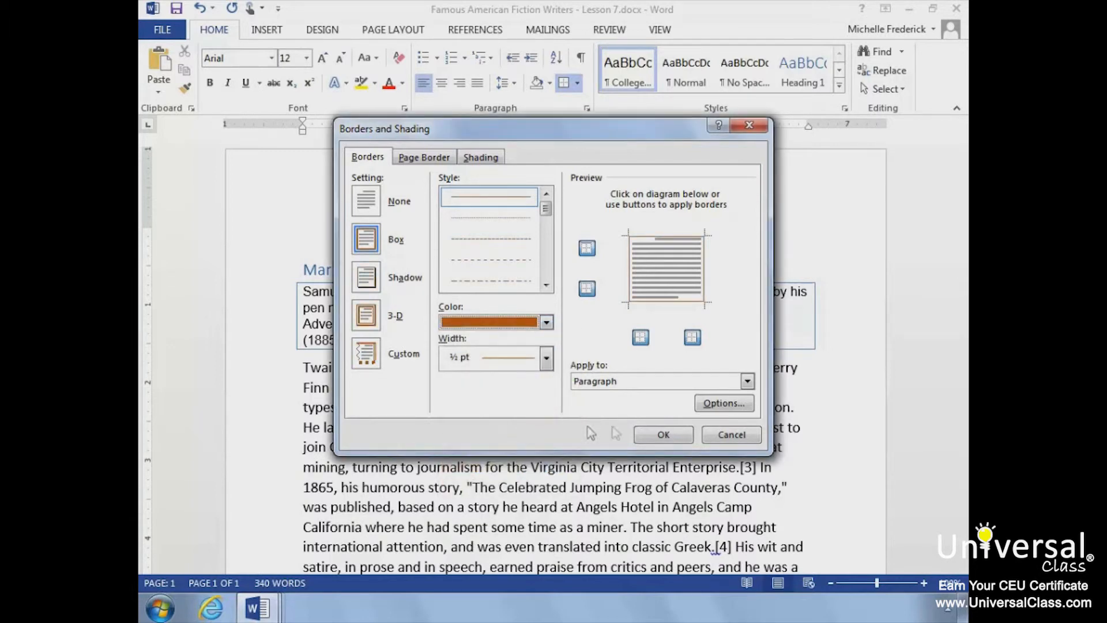
click(659, 435)
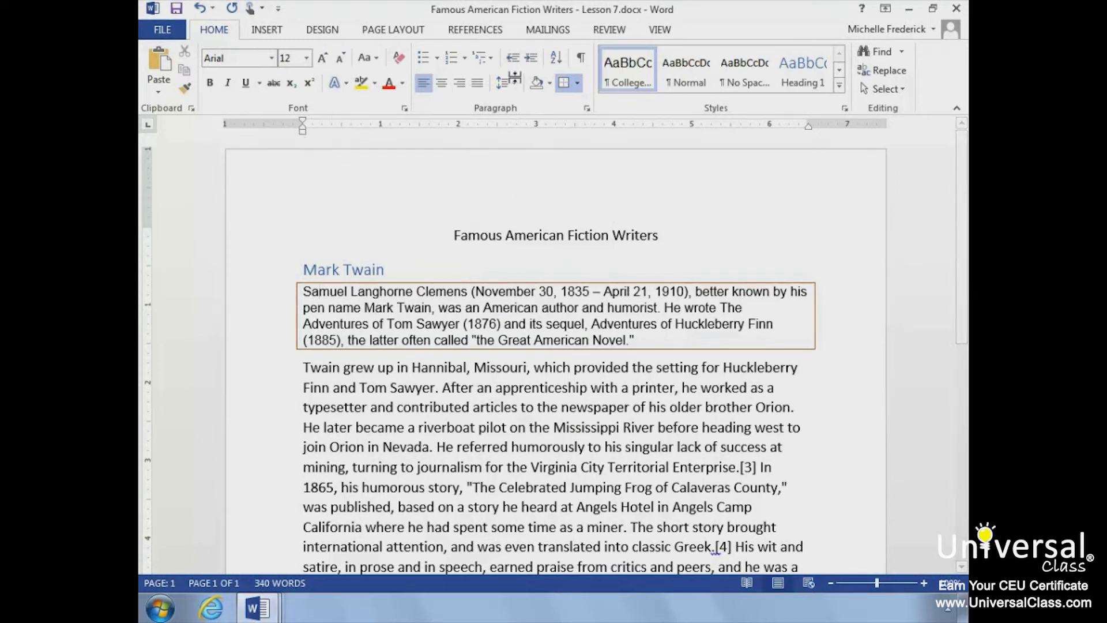
Step: Tab the bordered paragraph's first line to a left tab stop just under 1 inch, and remove that tab stop from the ruler
click(660, 30)
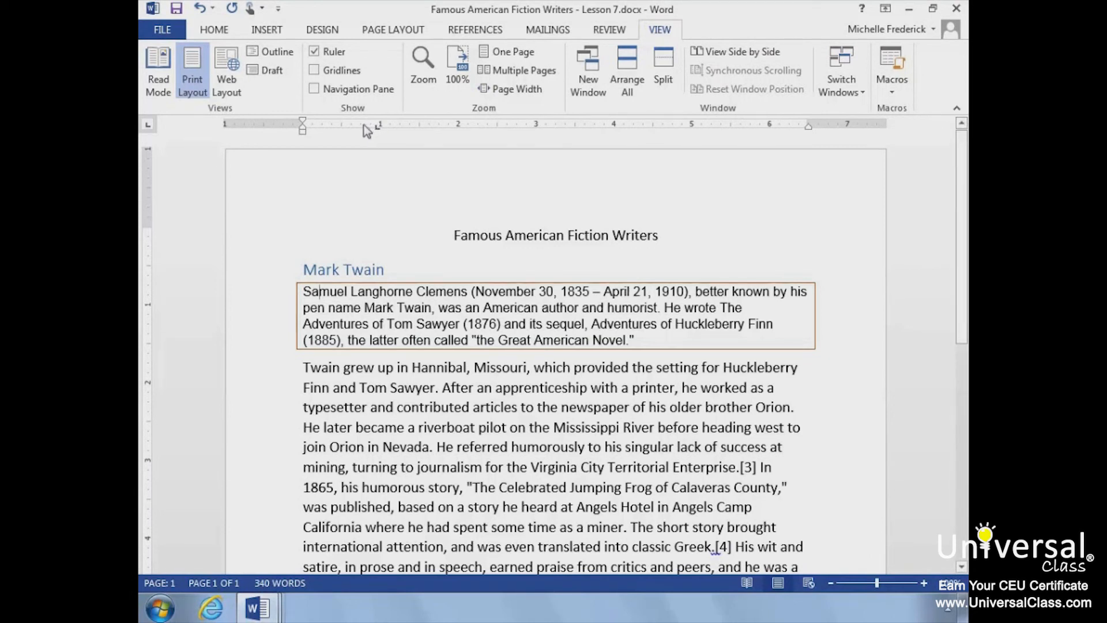
key(Tab)
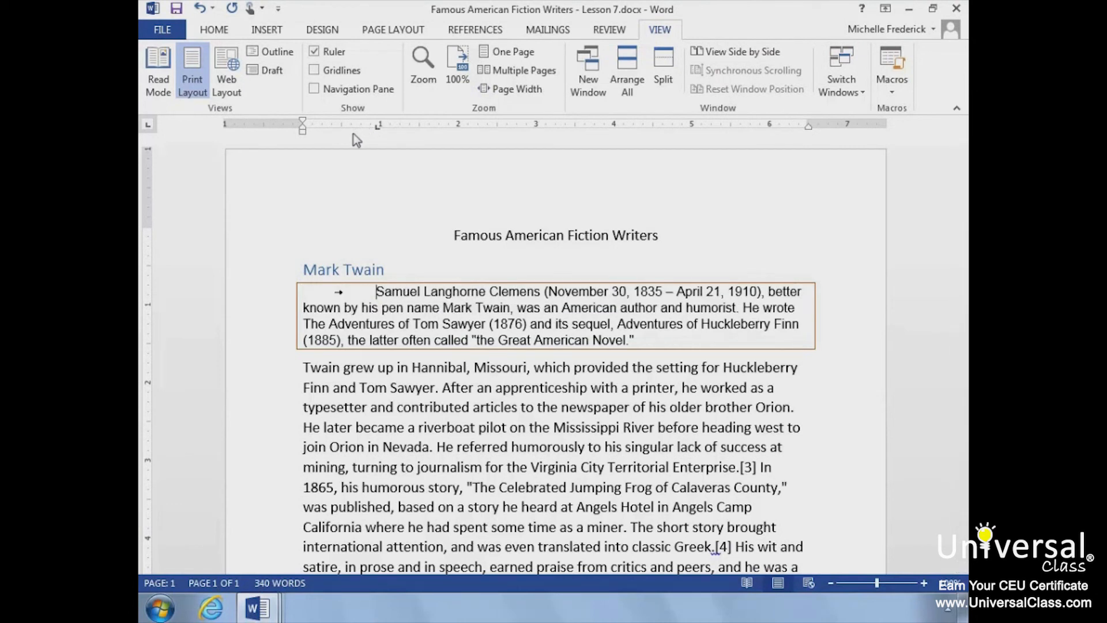
mouse_move(375, 125)
mouse_down()
mouse_move(385, 156)
mouse_move(379, 144)
mouse_up()
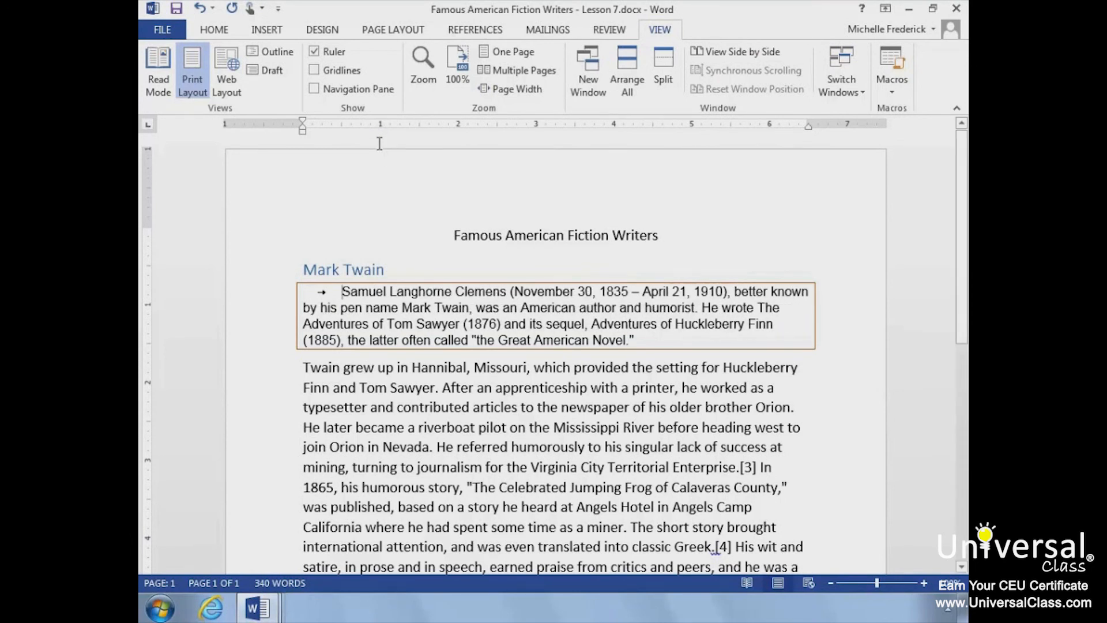